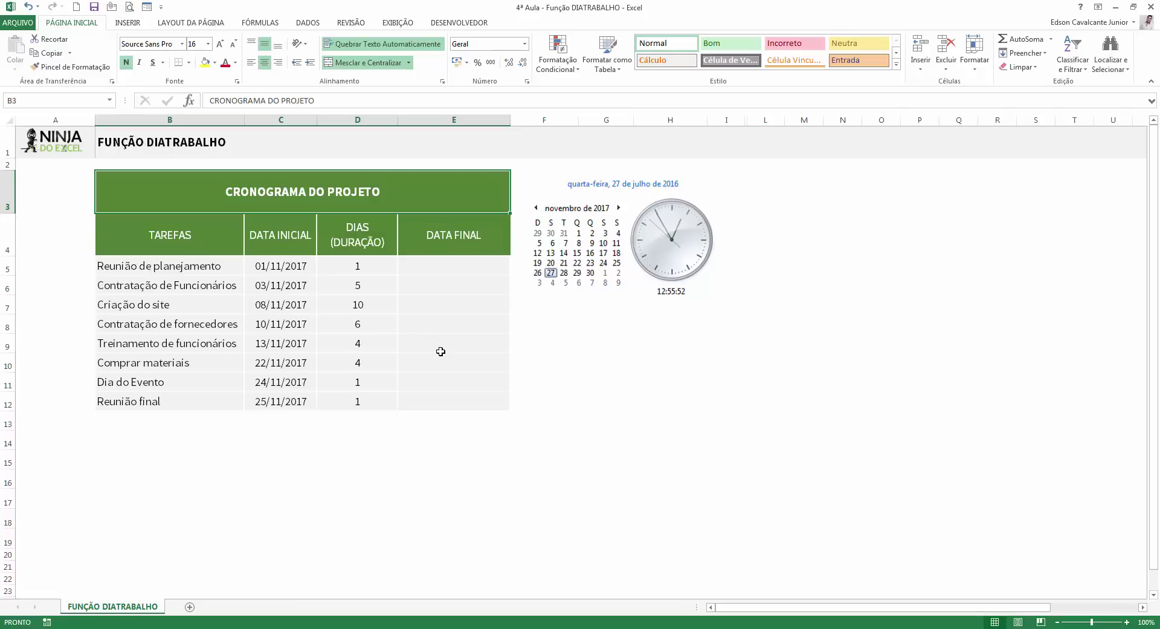
Step: Examine the project schedule's task names and their start dates in rows 5 to 12
drag(210, 263, 208, 407)
click(228, 262)
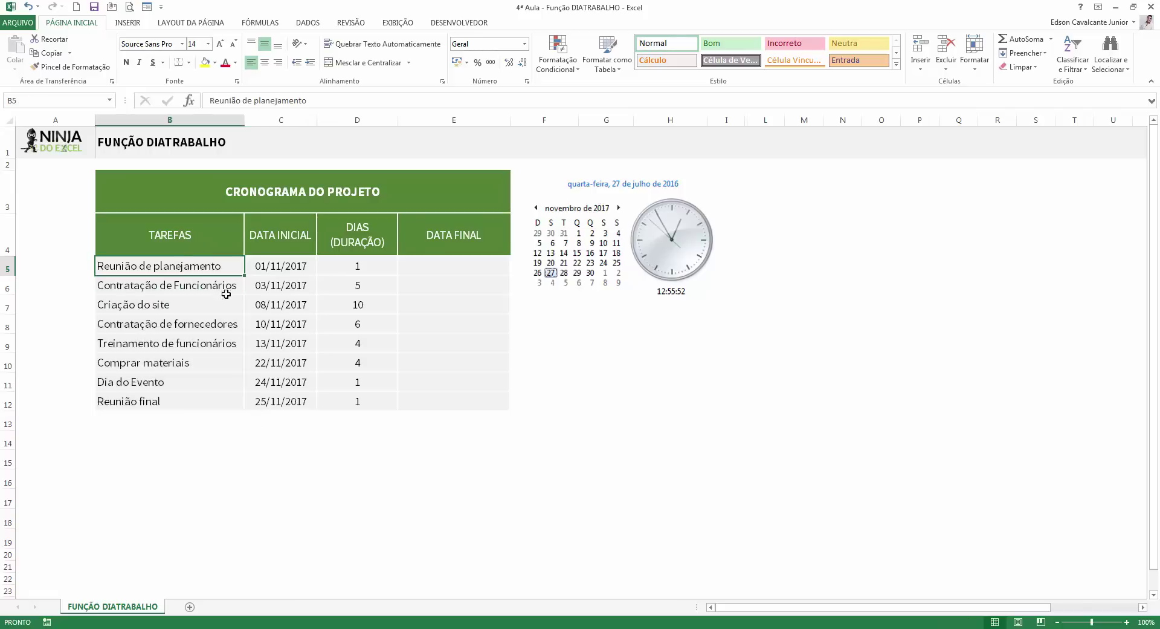
click(202, 287)
click(184, 305)
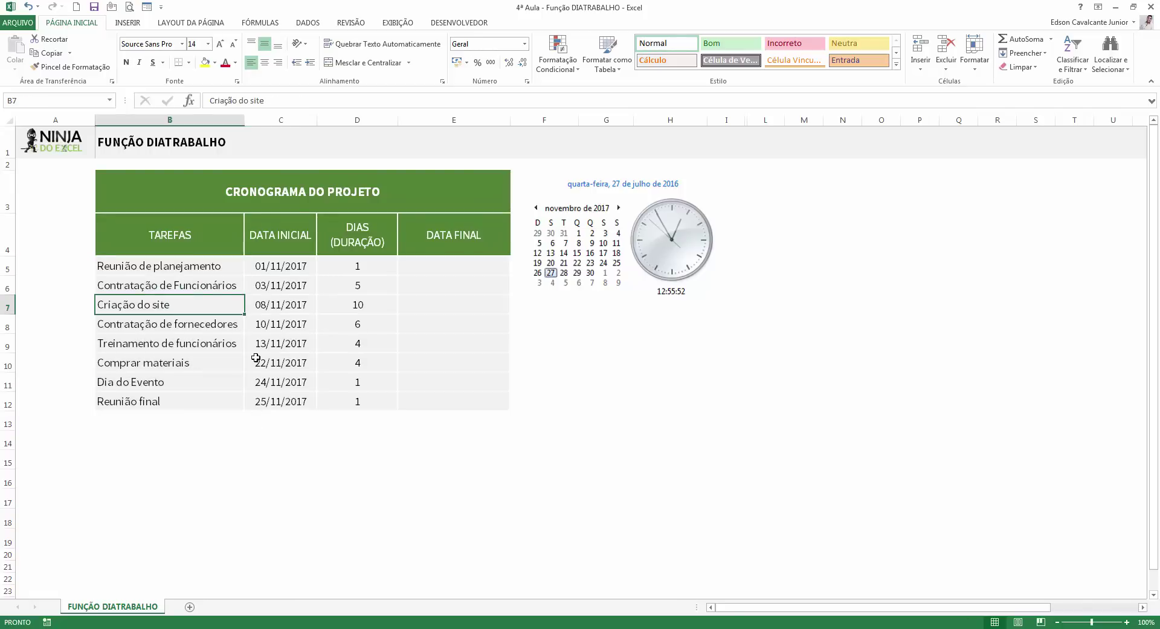
click(205, 324)
drag(200, 393, 200, 269)
click(200, 270)
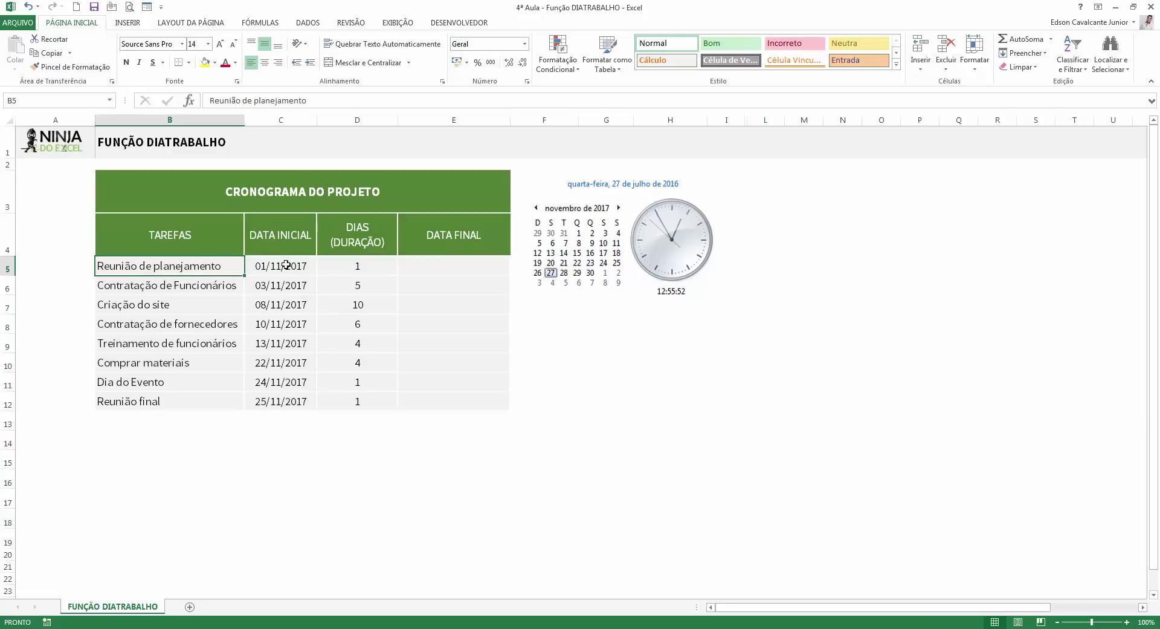
drag(286, 265, 296, 400)
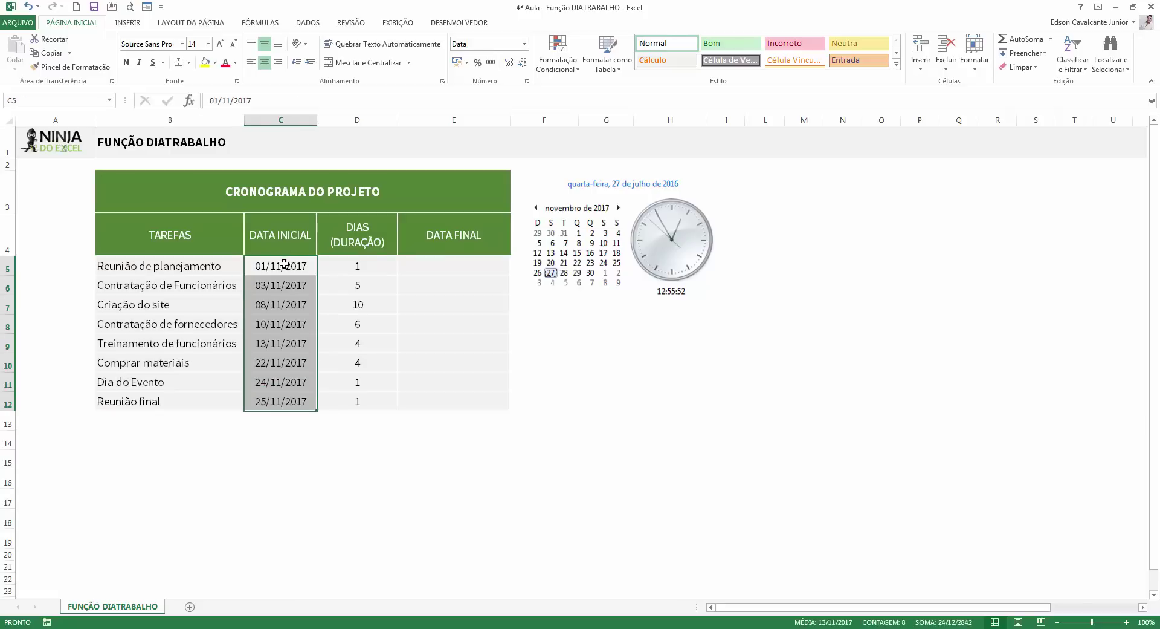
click(219, 269)
click(280, 268)
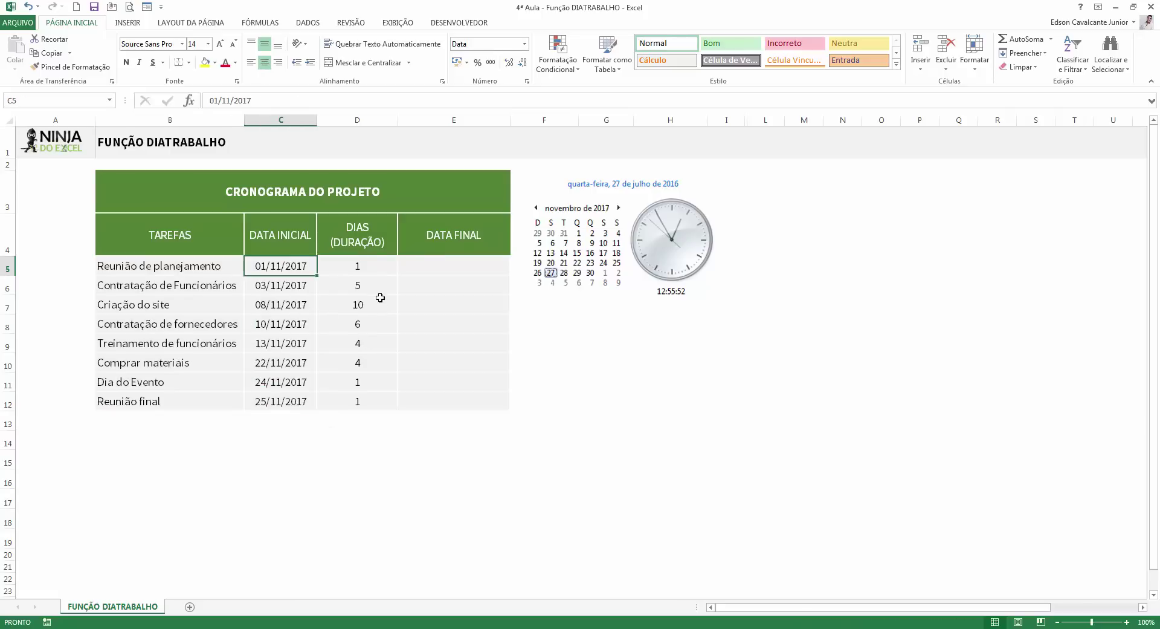
Step: Review the duration in days assigned to each task in column D of the schedule
click(370, 264)
click(376, 291)
click(377, 305)
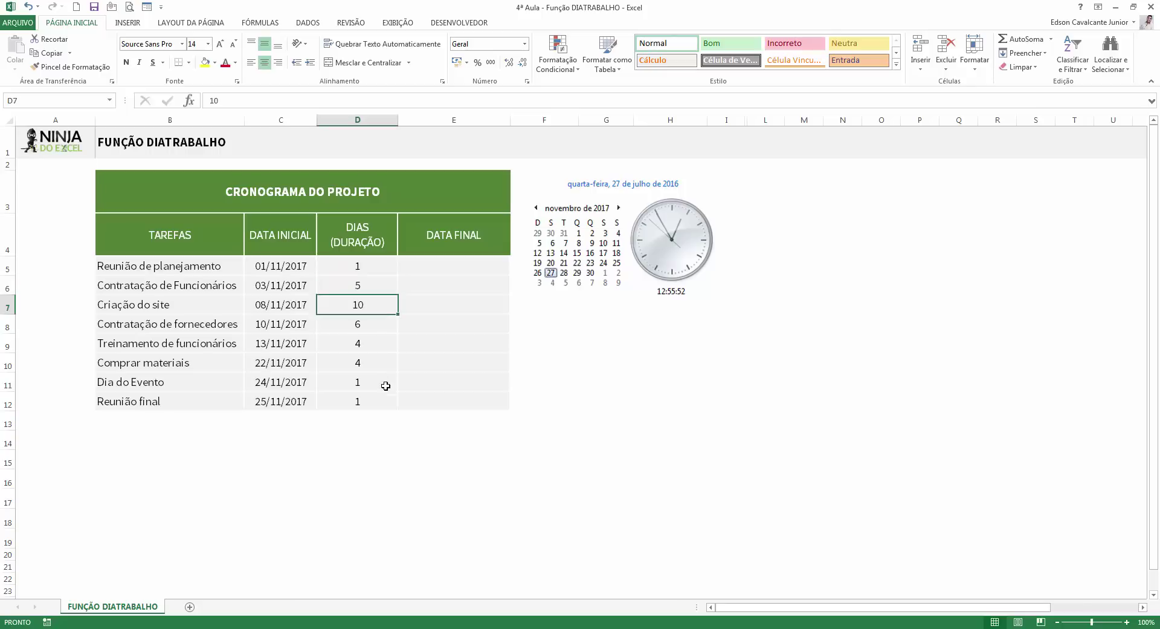
click(383, 382)
click(373, 271)
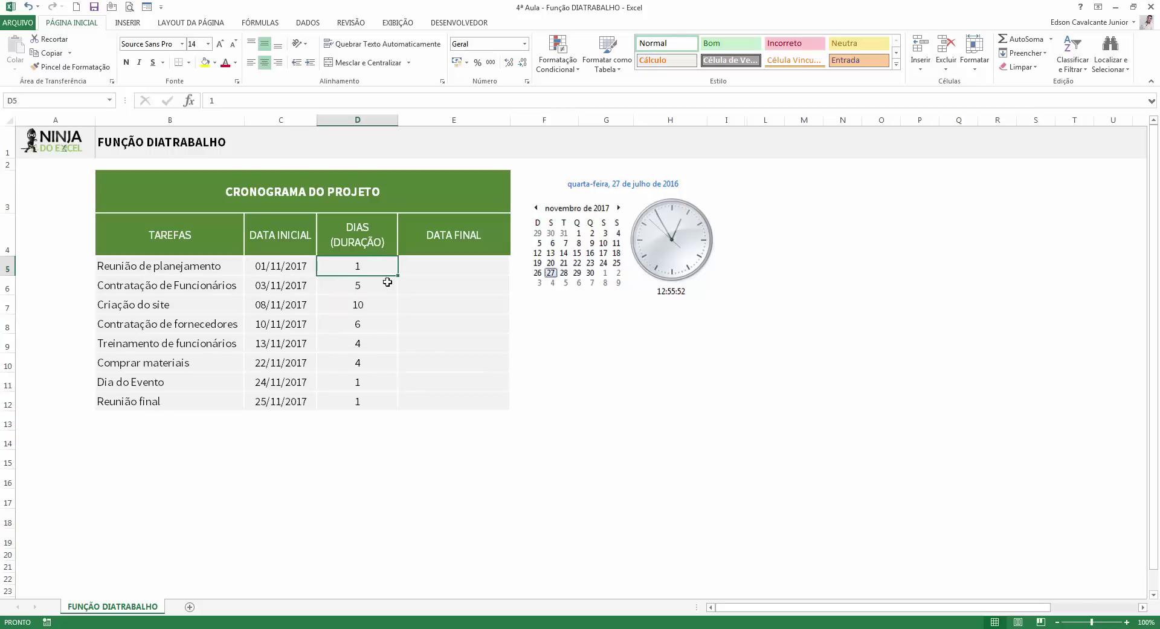
click(337, 290)
click(358, 305)
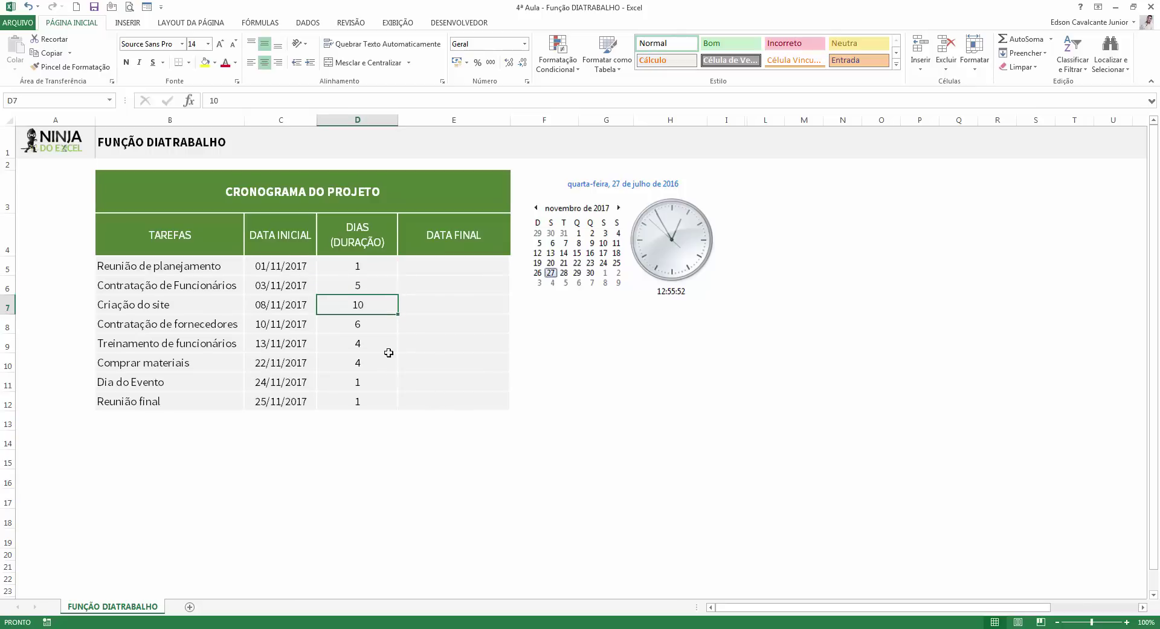
drag(378, 326, 381, 412)
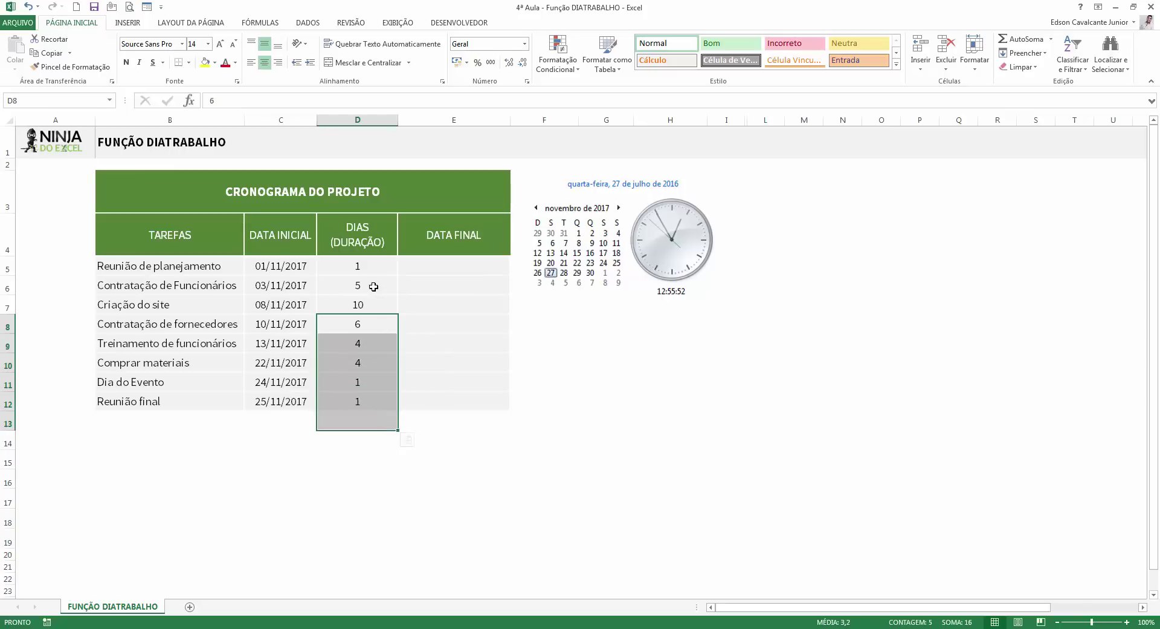
Step: Enter the formula =C5+D5 in E5 as the final date of the first task
click(453, 266)
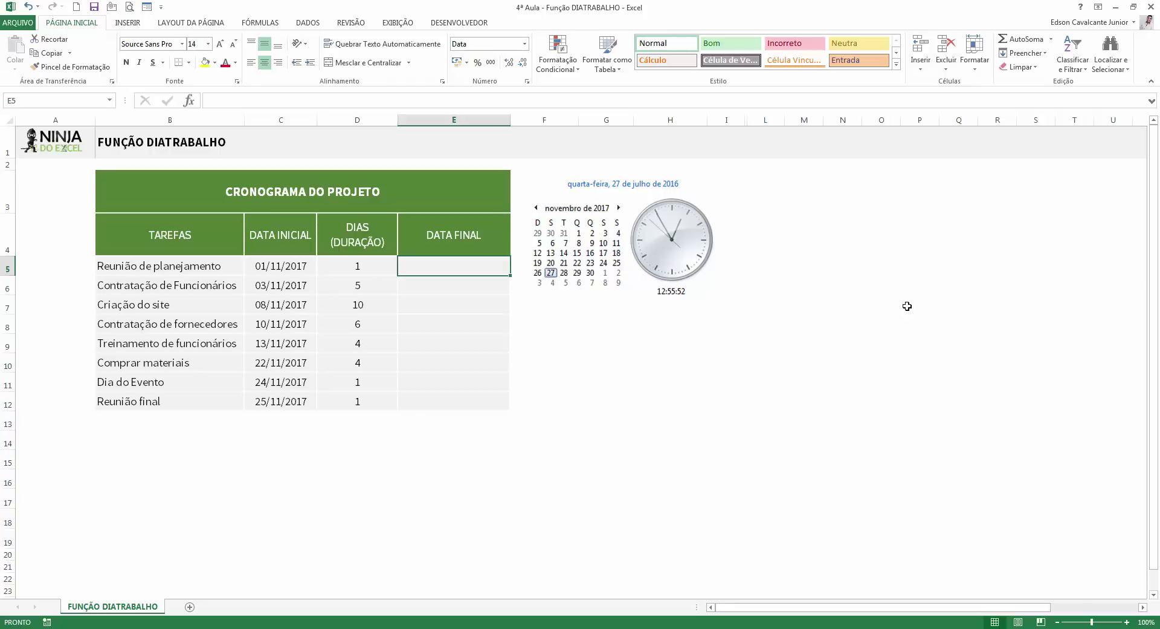
text(=)
key(Left)
key(Left)
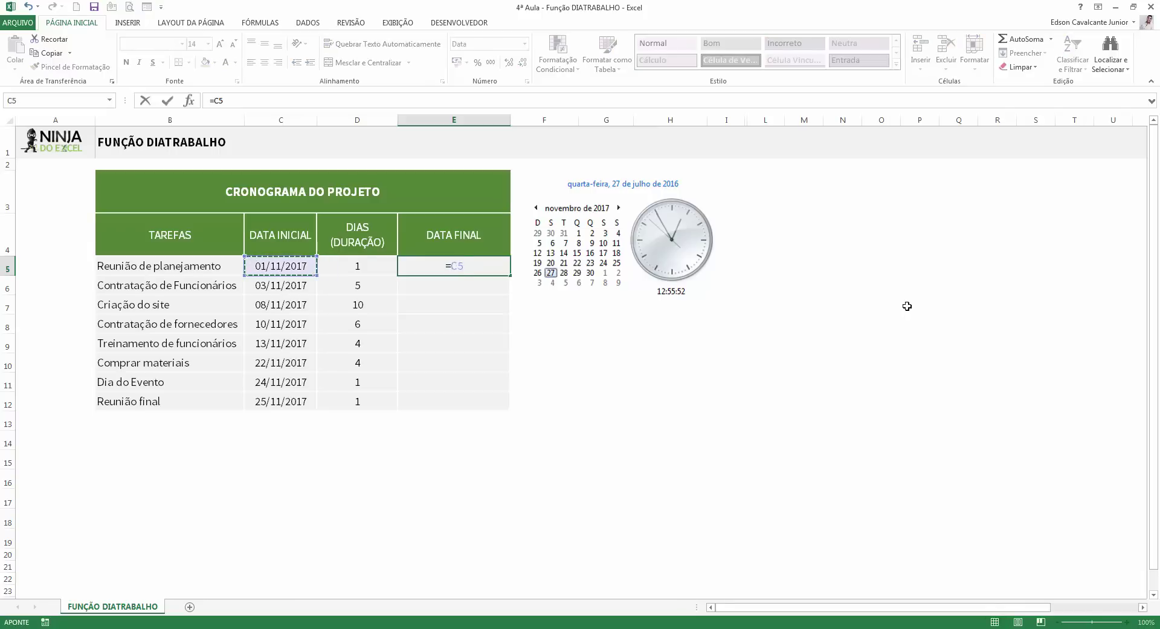
text(+)
key(Left)
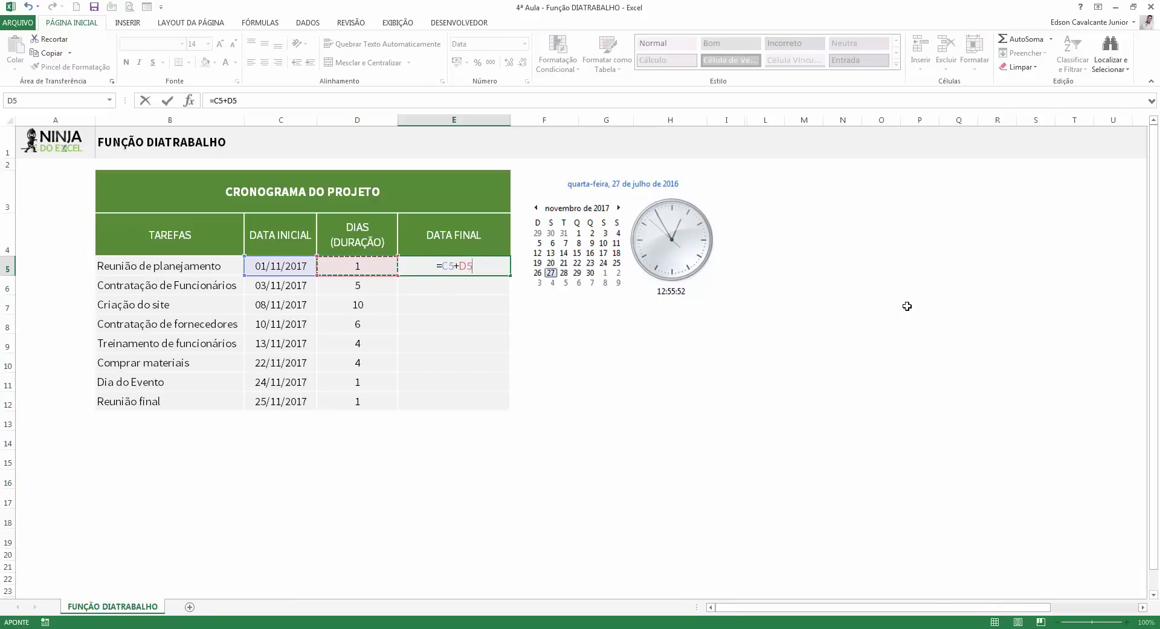
key(Return)
Step: Fill the final-date formula from E5 down through E12 for the remaining tasks
click(472, 266)
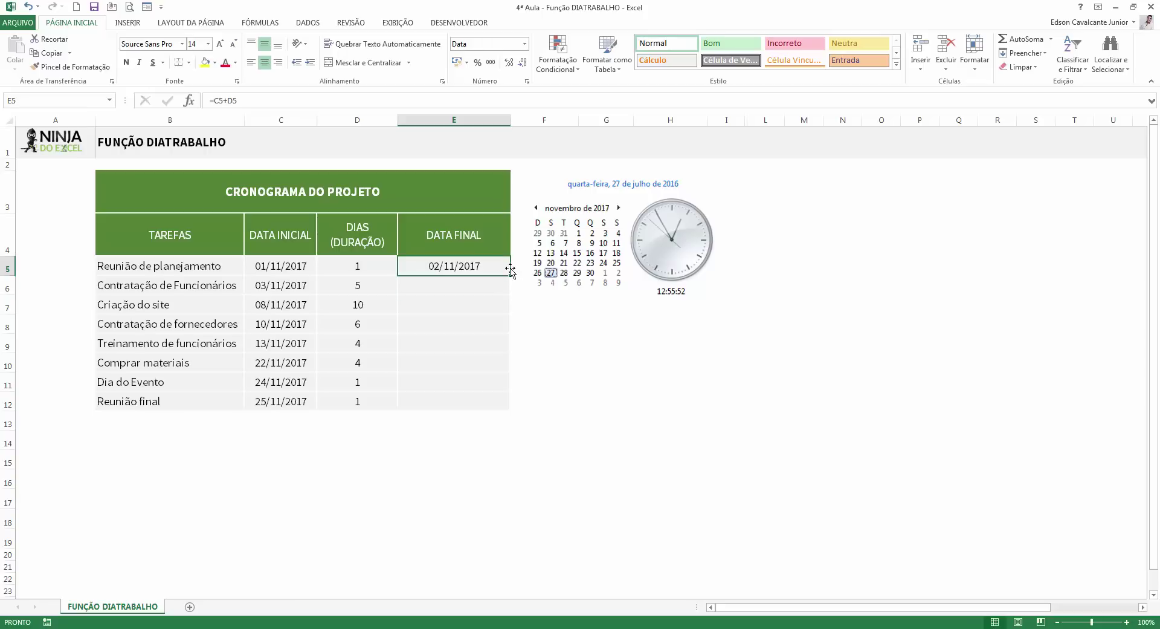
double_click(510, 274)
click(466, 264)
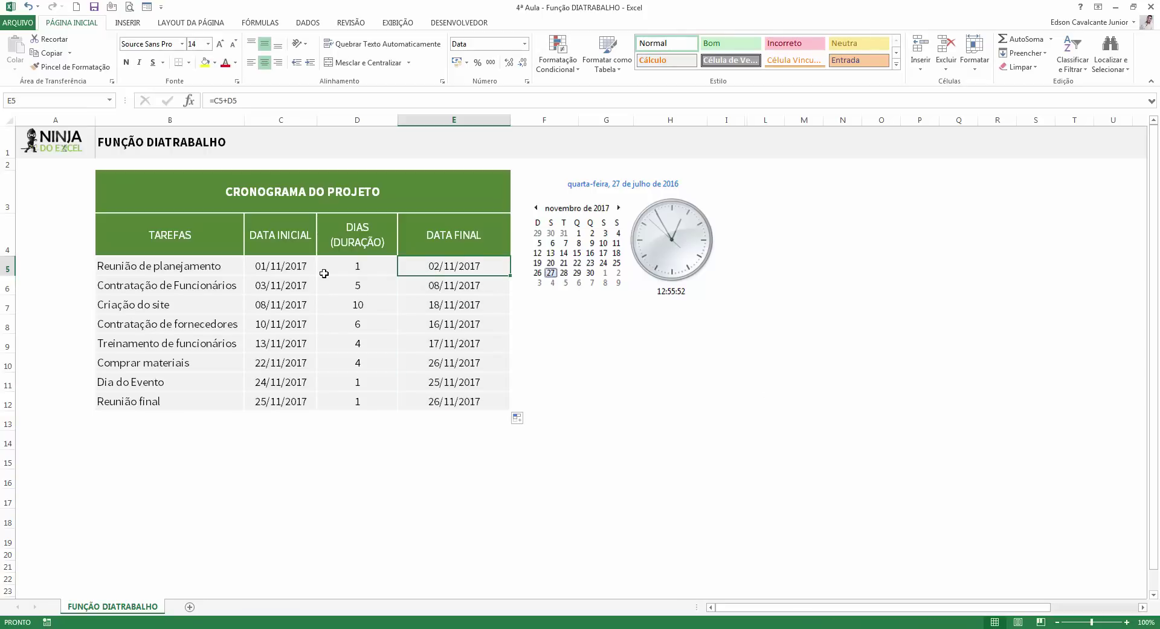
Step: Examine how the planning meeting's final date is built from its start date and duration, and inspect the formula in E5
click(290, 270)
click(374, 264)
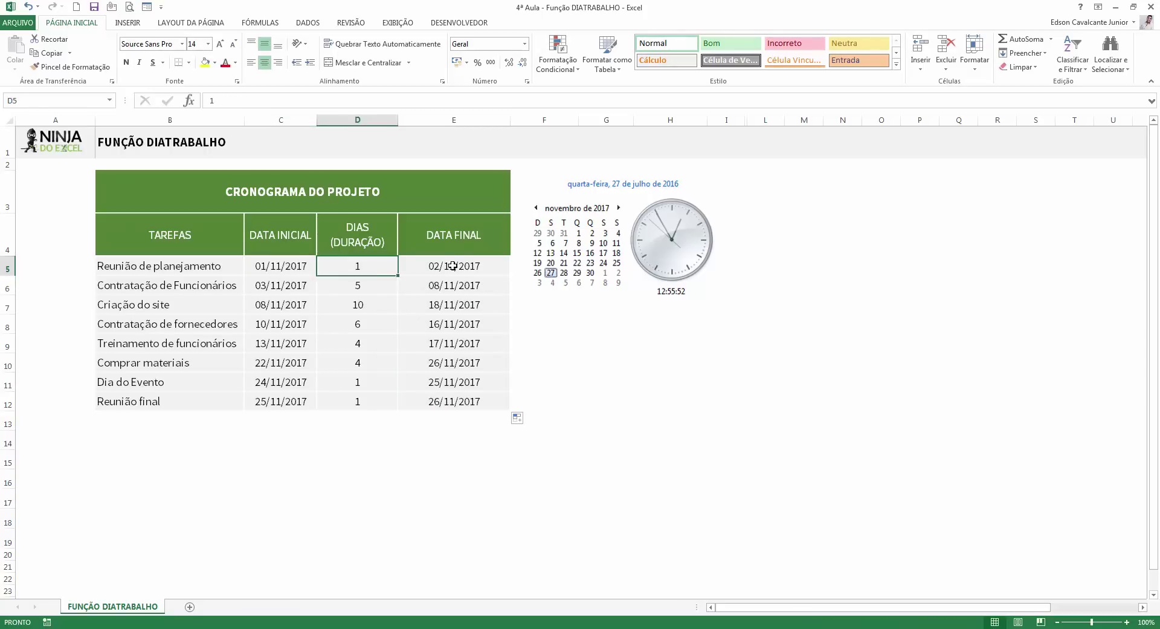
click(452, 266)
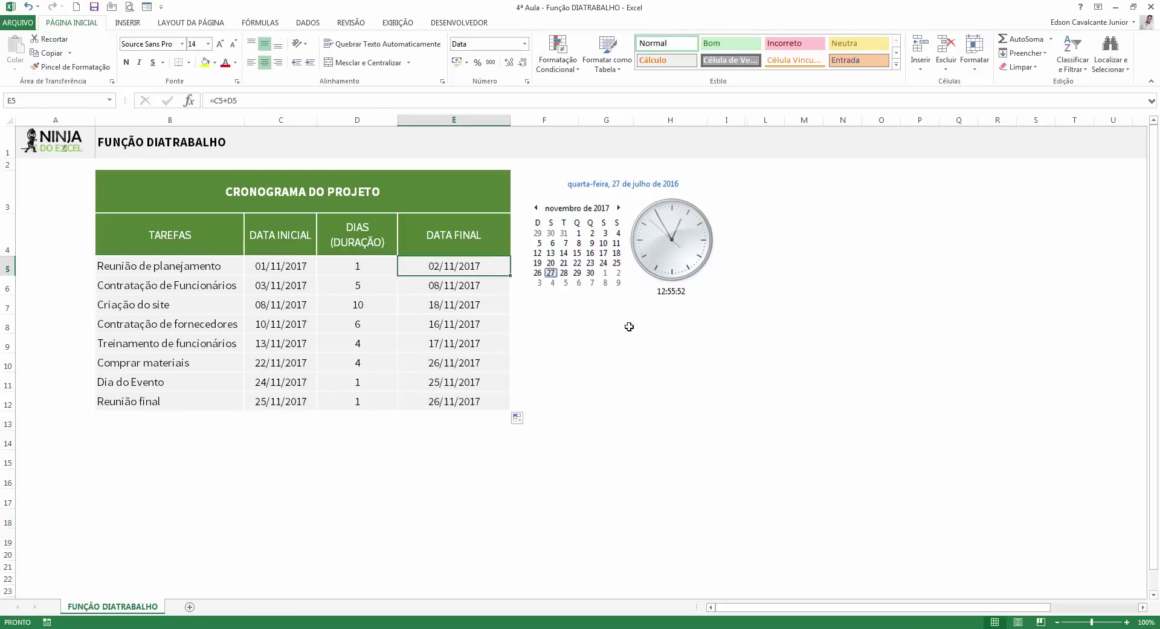
click(376, 263)
click(284, 268)
click(352, 266)
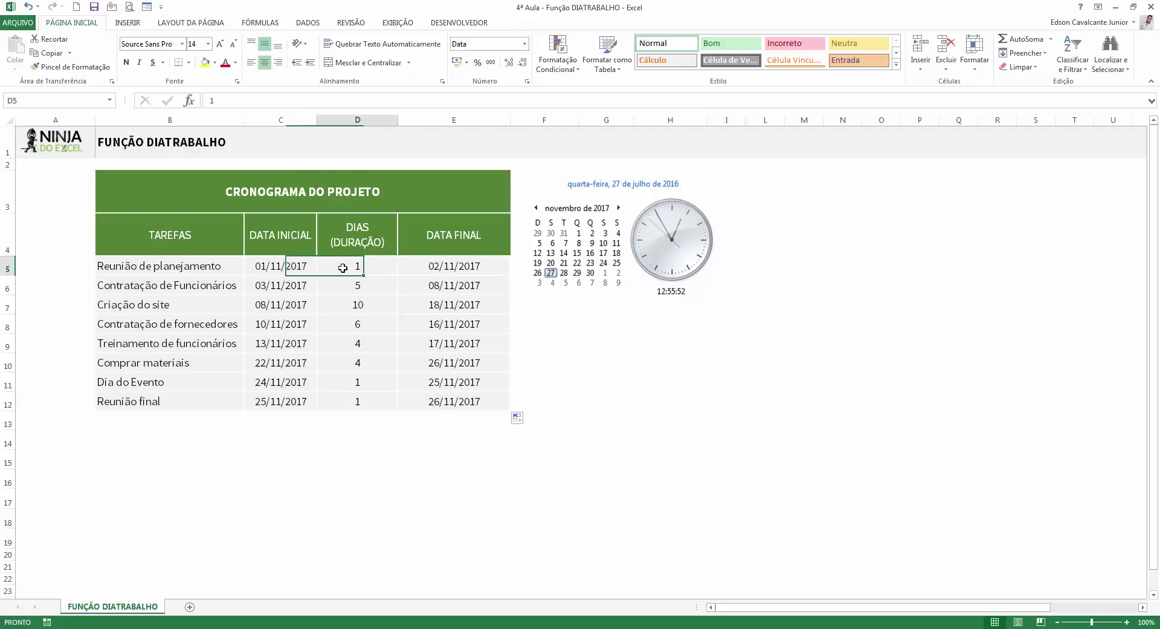
click(438, 264)
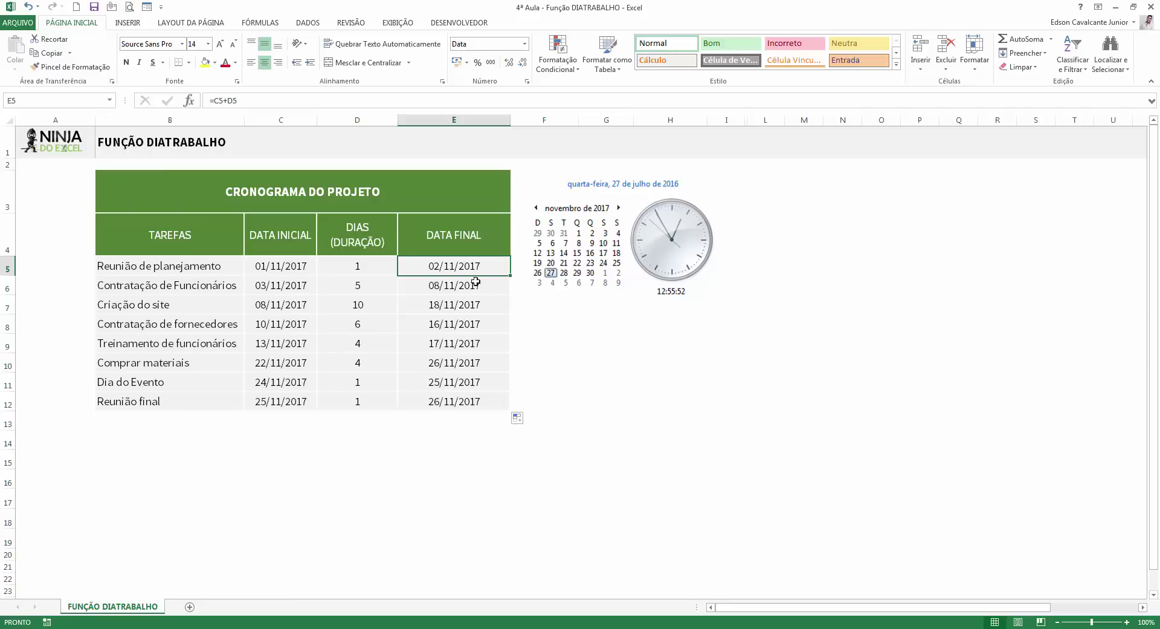
click(371, 267)
click(451, 265)
double_click(451, 266)
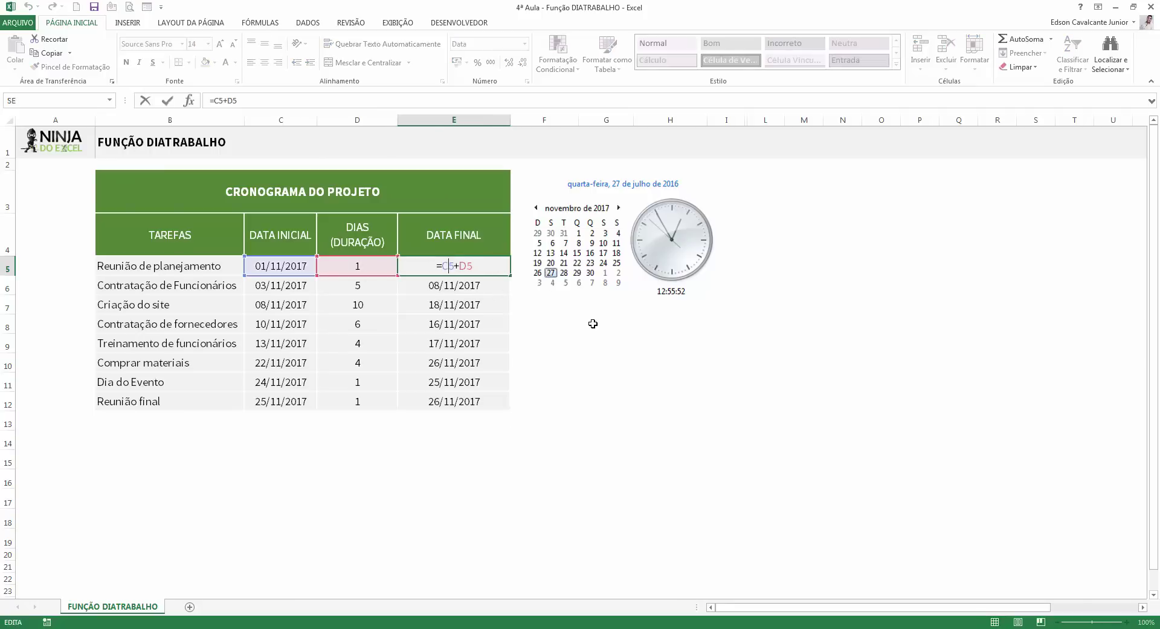
key(Escape)
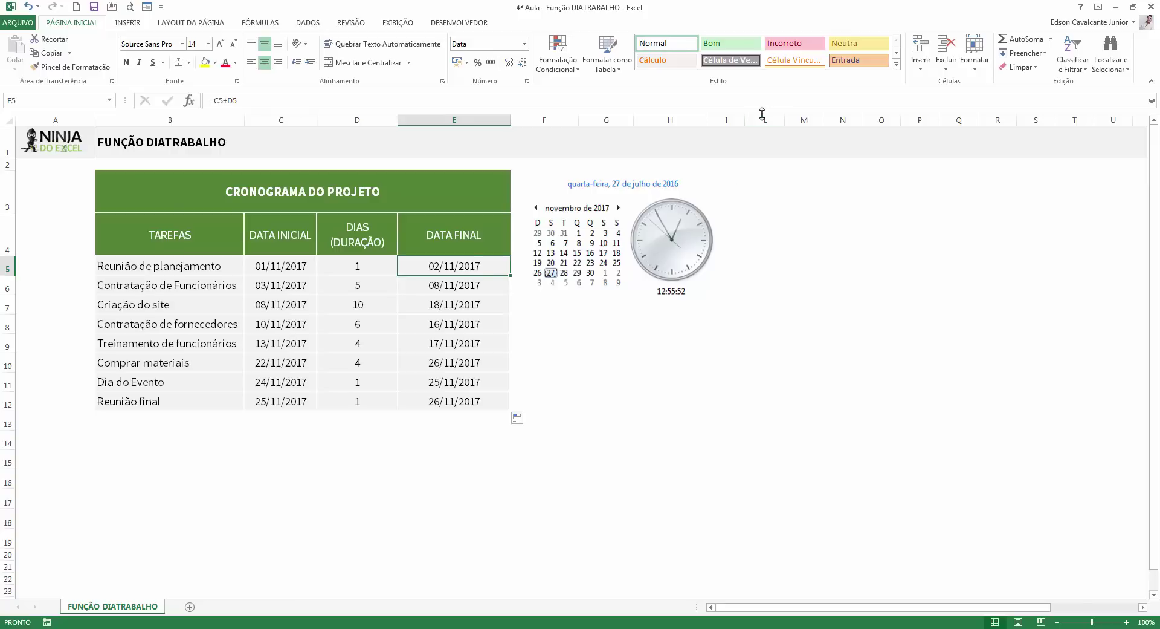
Step: Unhide the columns between I and L that hold the FERIADOS 2017 table, and look over its holiday entries
drag(765, 119, 743, 115)
right_click(742, 115)
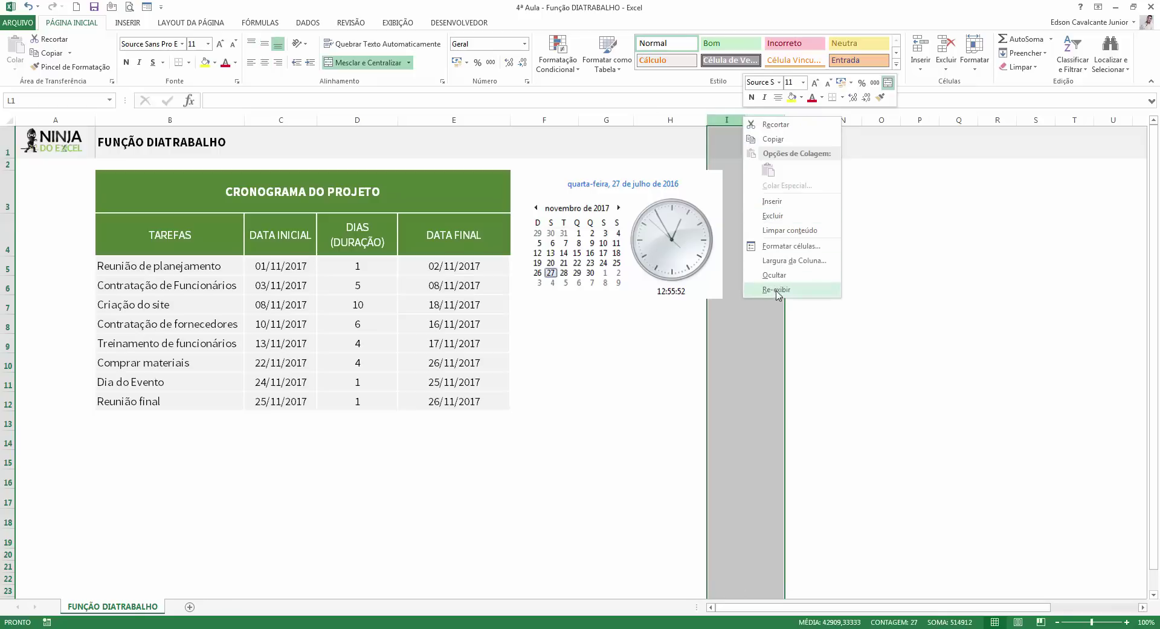
click(786, 294)
click(887, 265)
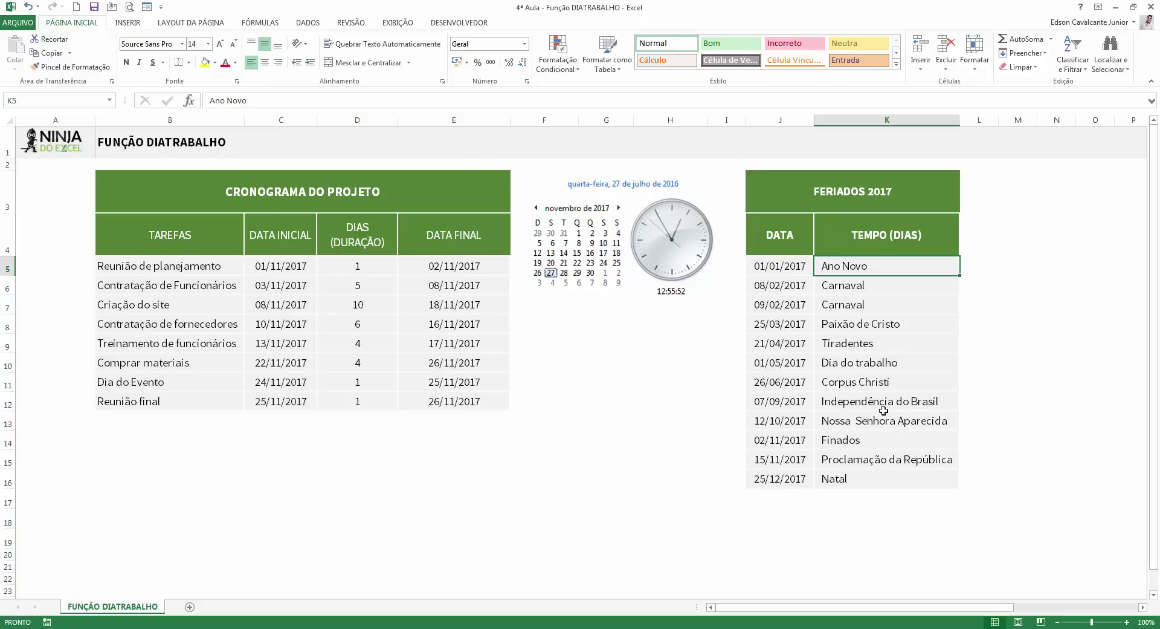
drag(858, 266, 845, 479)
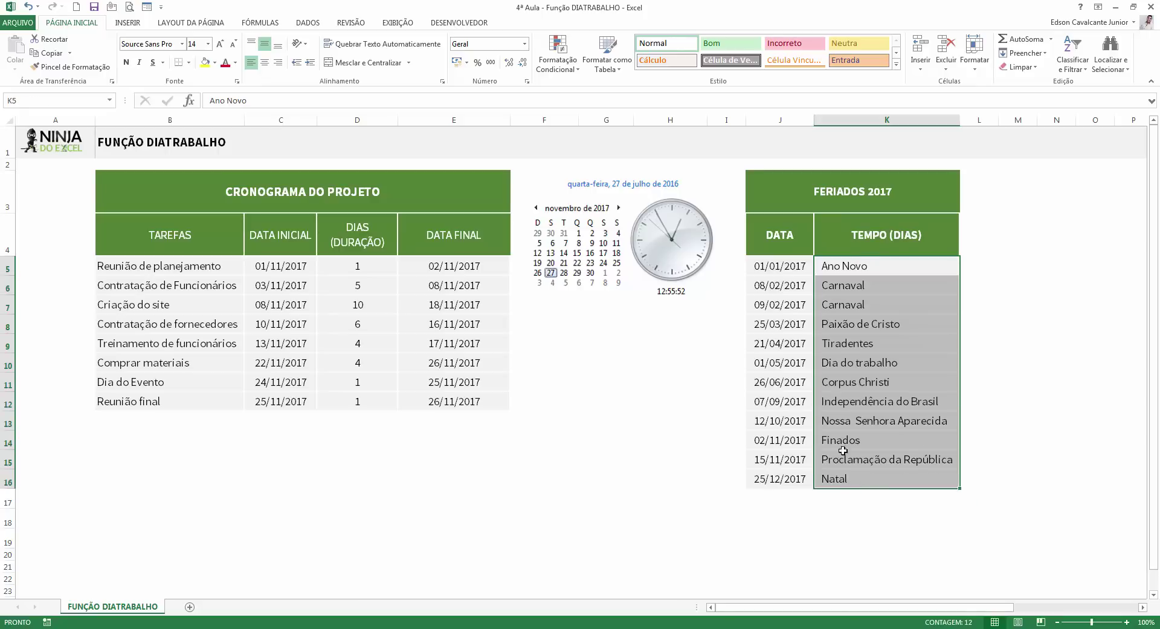
click(794, 263)
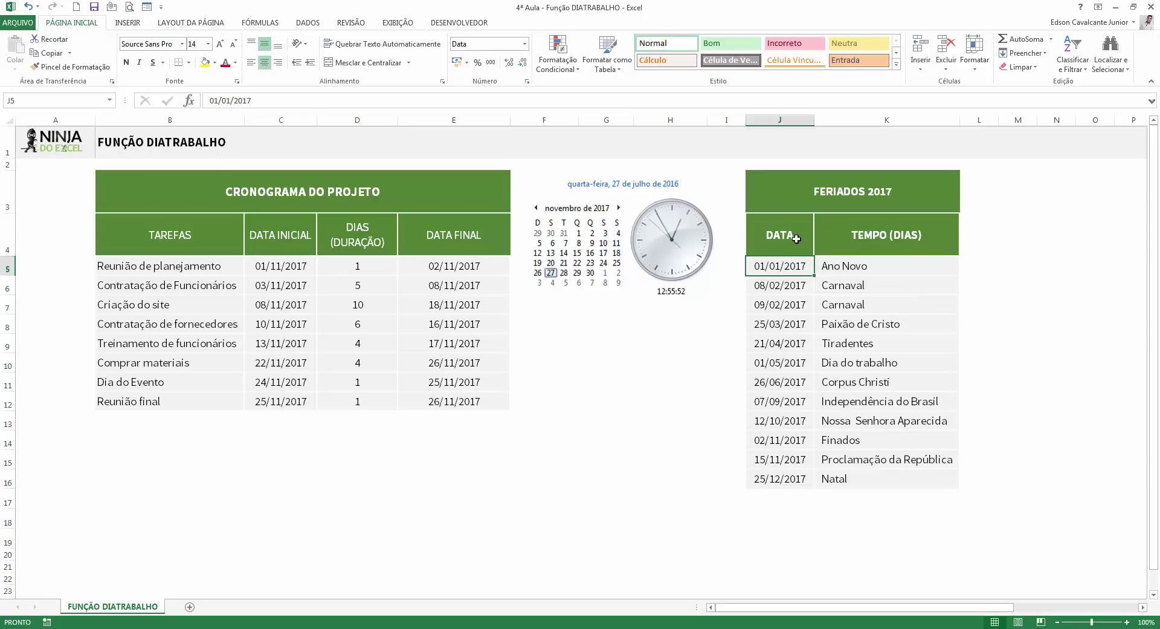
Step: Format the holiday list J4:K16 as a table with its header row, using the first light black-and-white style
drag(789, 235, 876, 473)
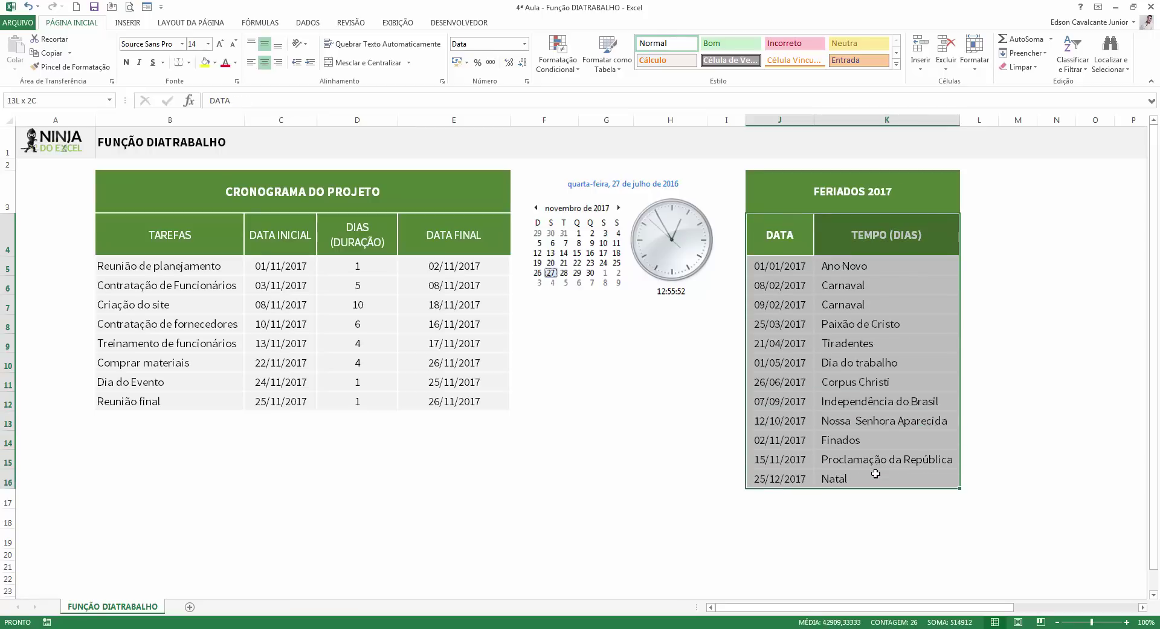
click(613, 70)
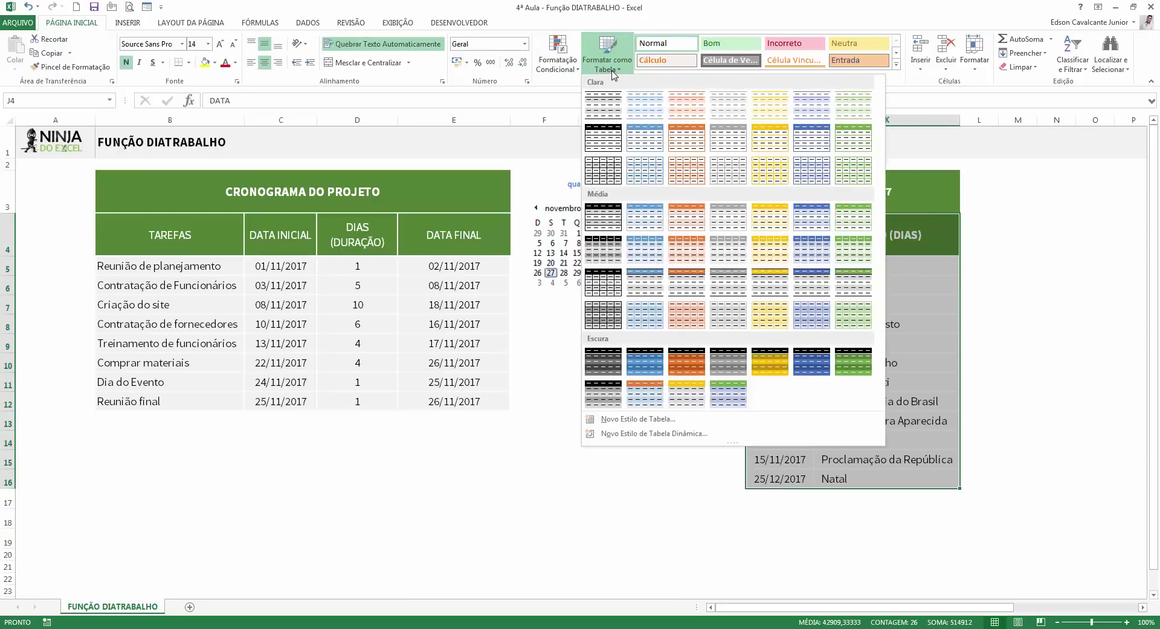
click(603, 104)
click(815, 243)
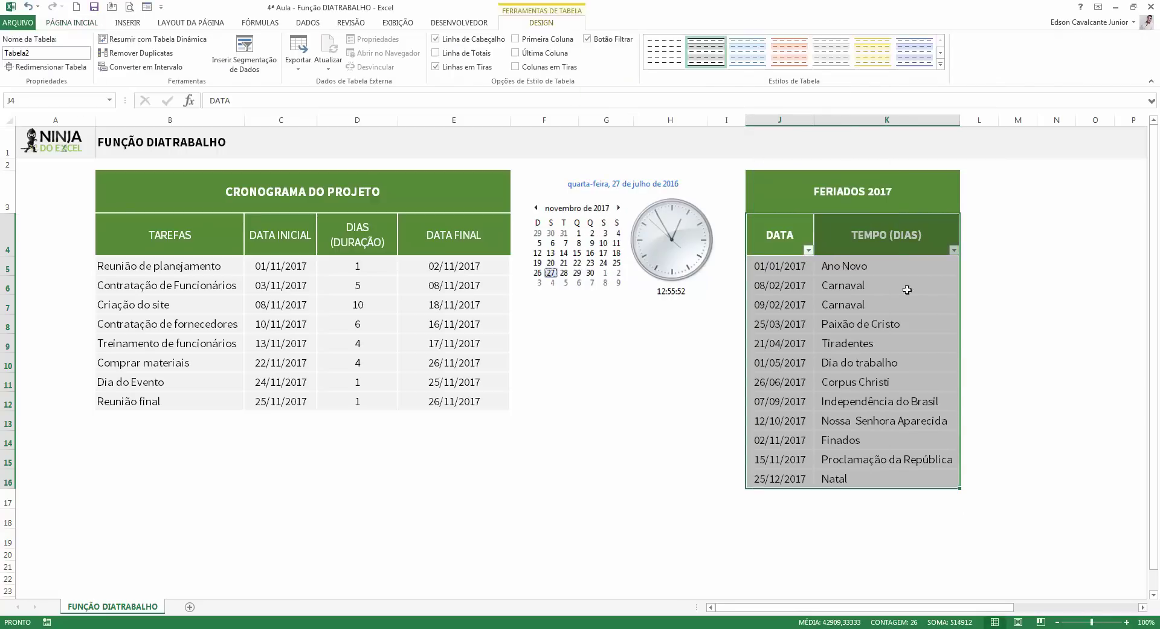
click(892, 328)
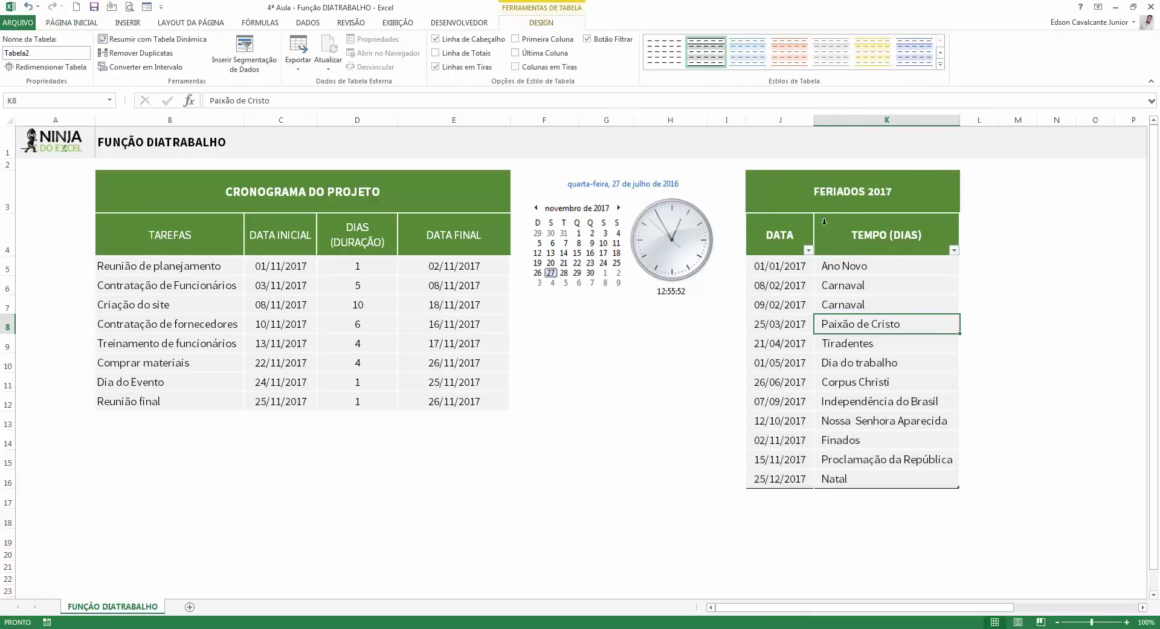
click(780, 285)
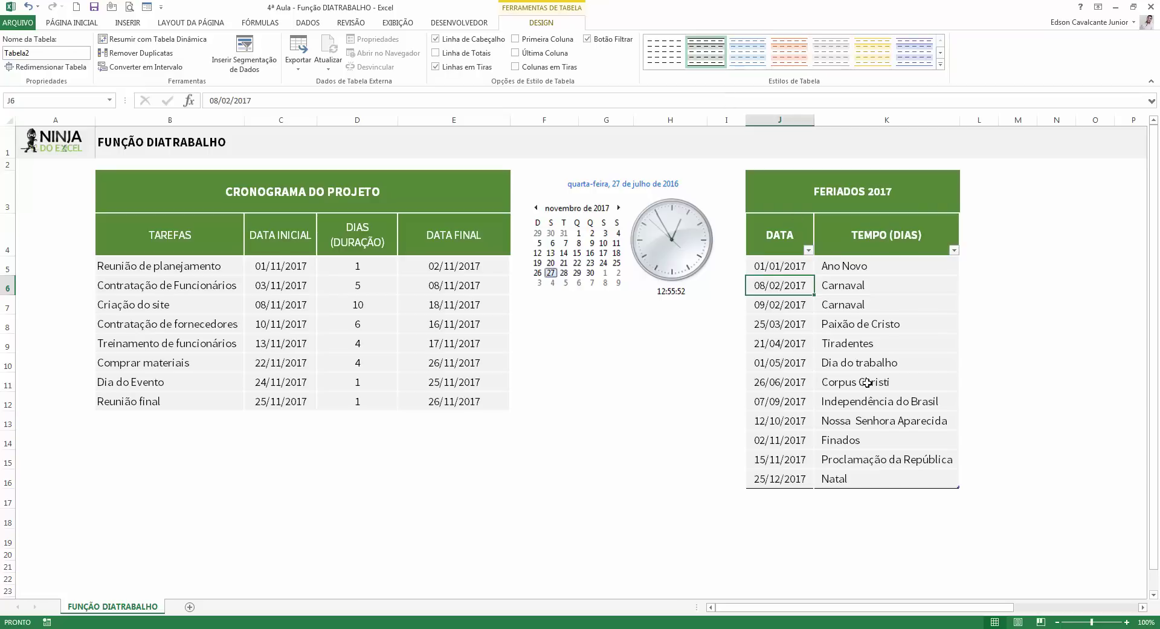
click(797, 501)
key(Down)
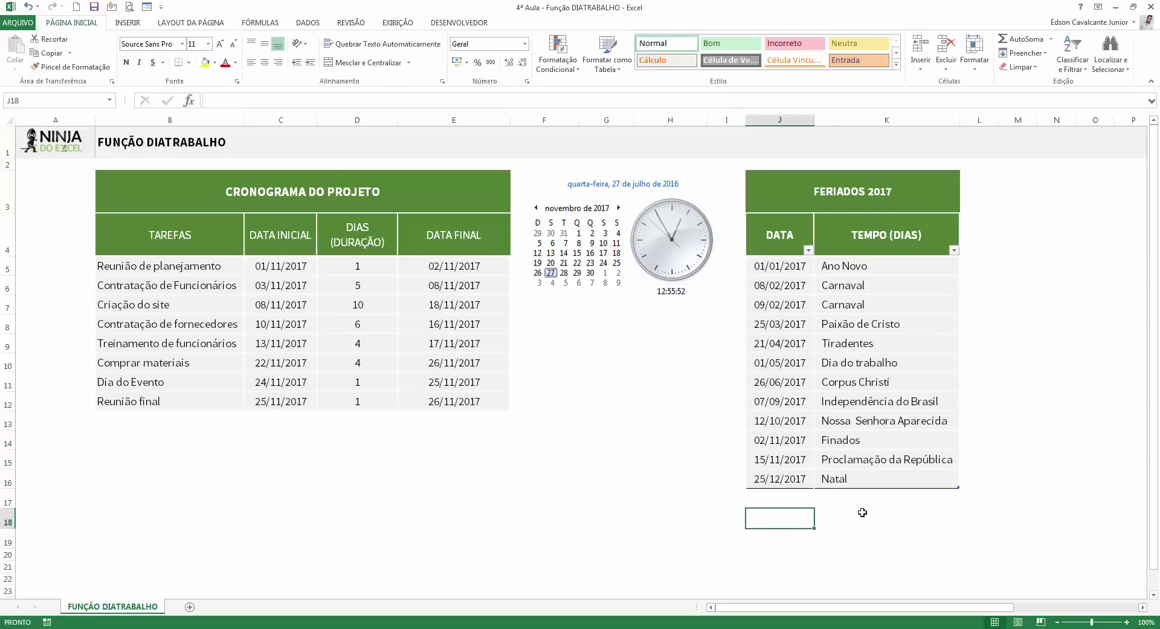
click(799, 539)
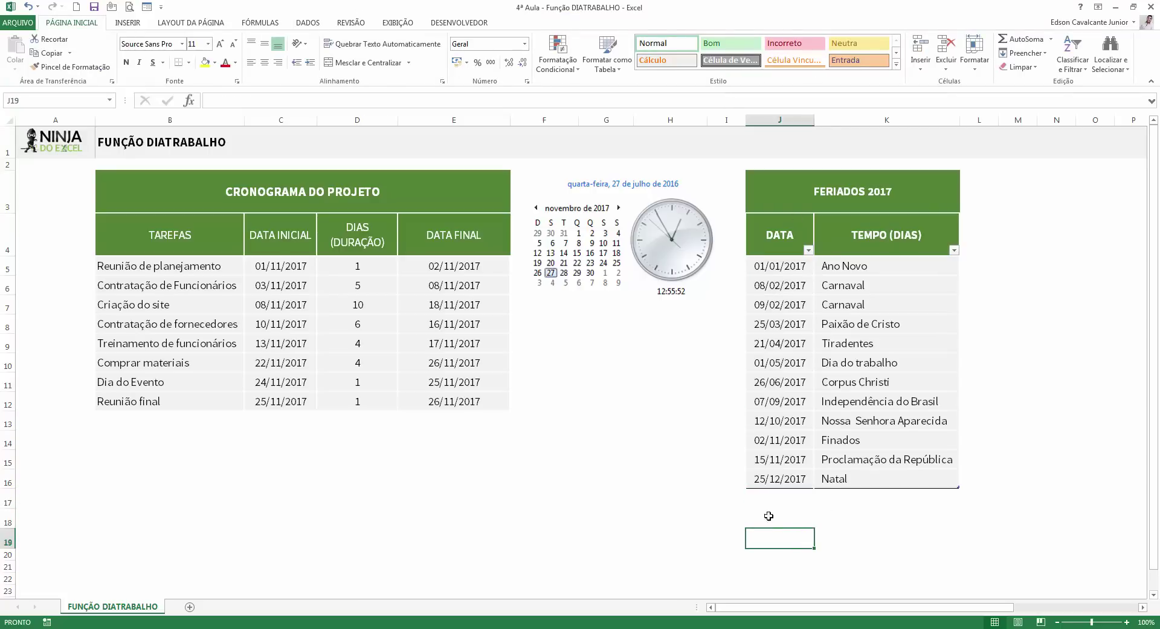
click(792, 271)
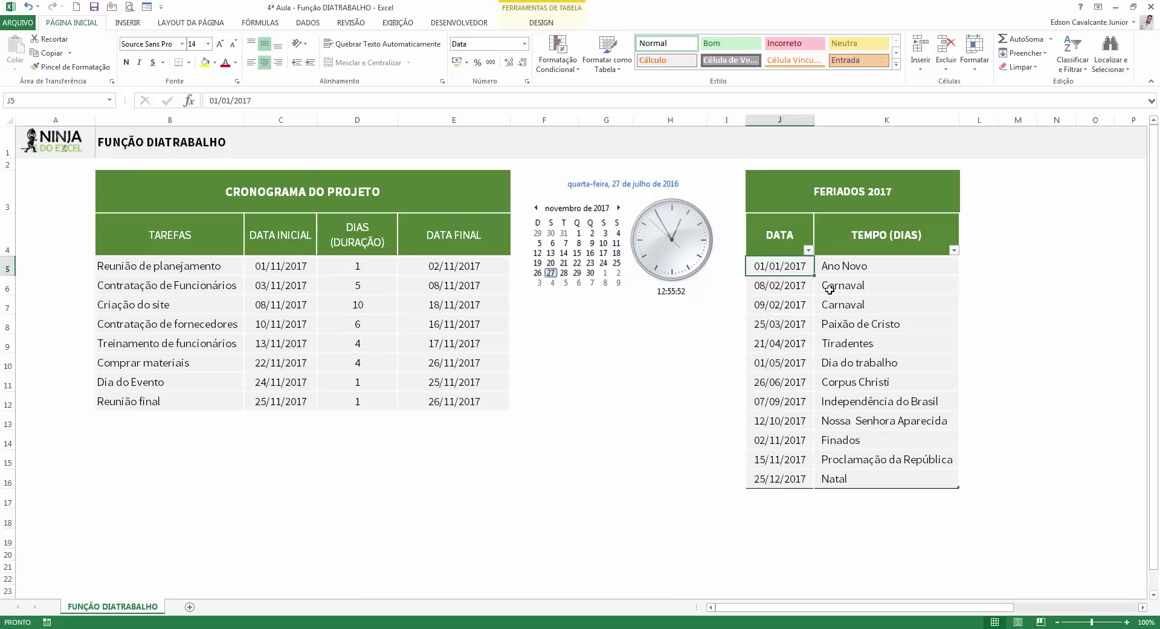
Step: Clear the final-date formulas from E5:E12 in the project schedule
click(506, 264)
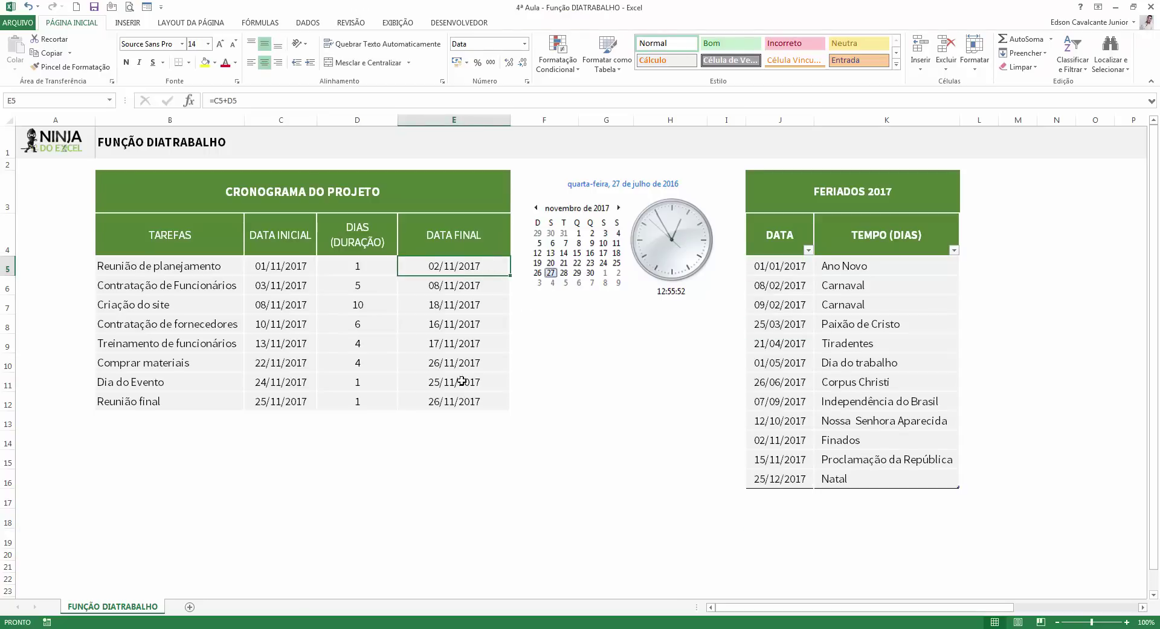
drag(471, 270, 454, 401)
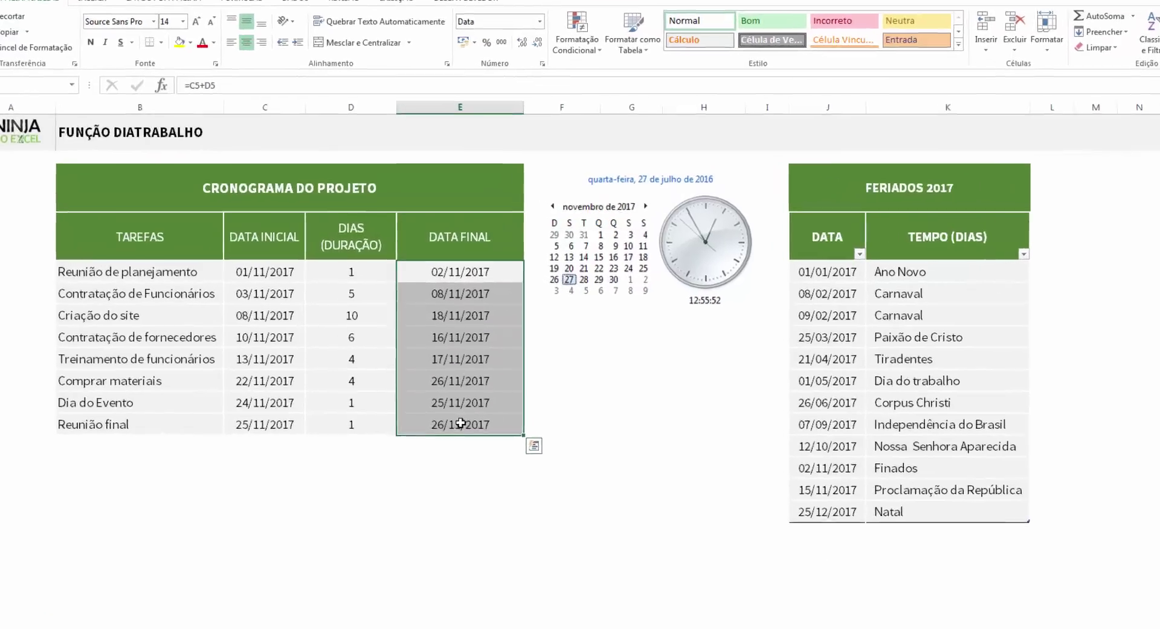
key(Delete)
click(266, 275)
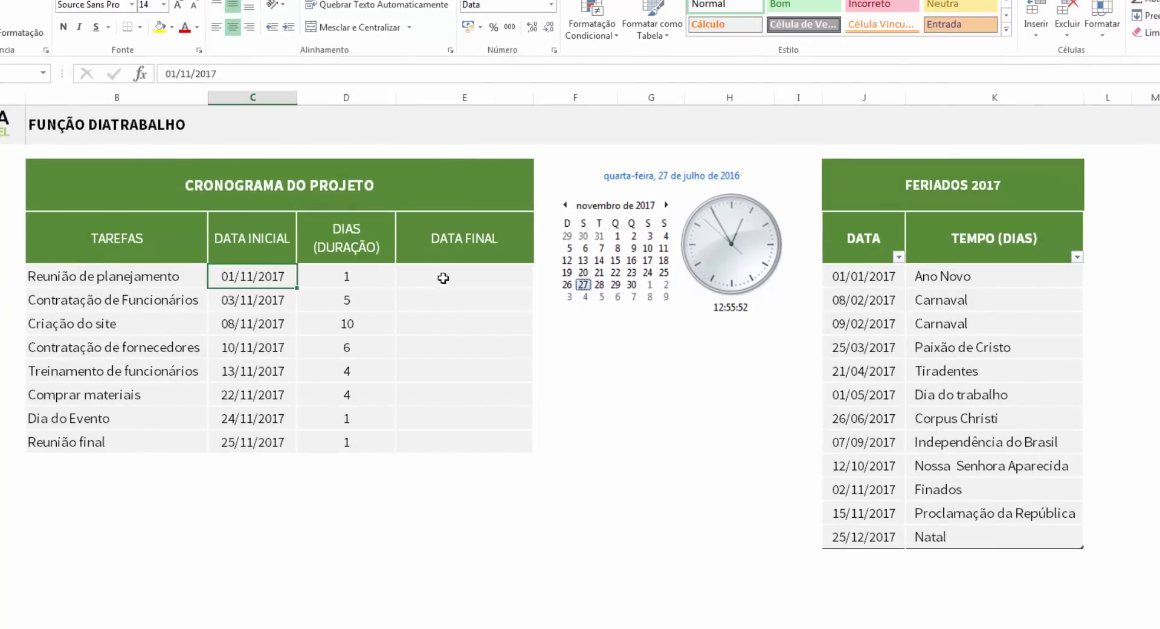
Step: Enter =DIATRABALHO(C5;D5;Tabela2[DATA]) in E5 to calculate the planning meeting's final date, excluding the listed holidays
click(442, 270)
text(=dia)
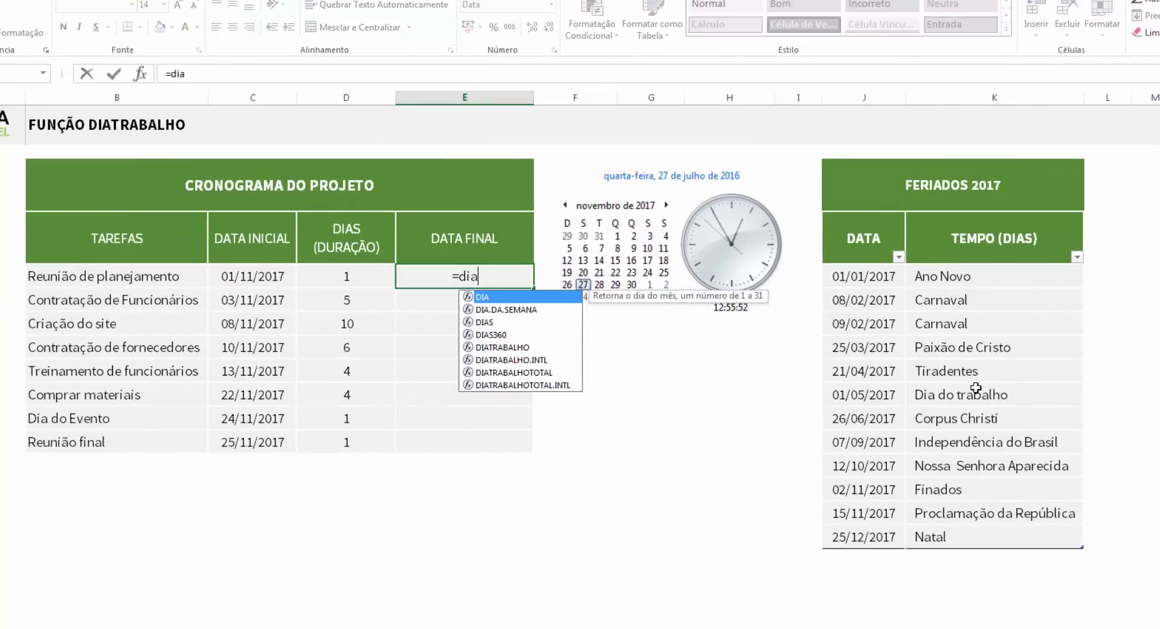
text(trab)
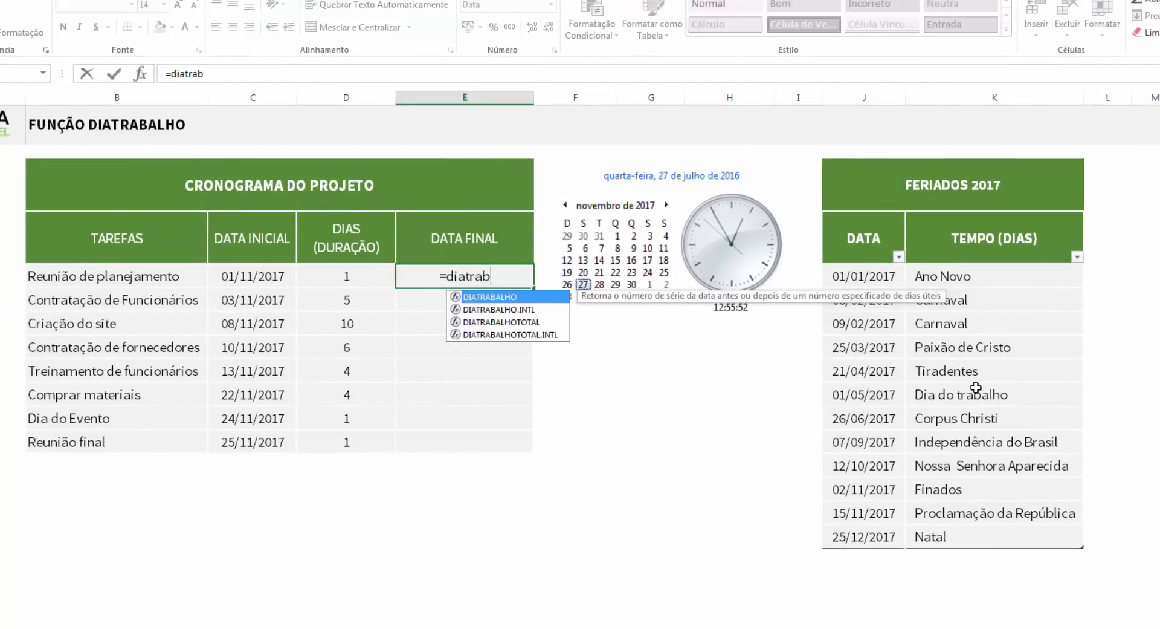
text(alho)
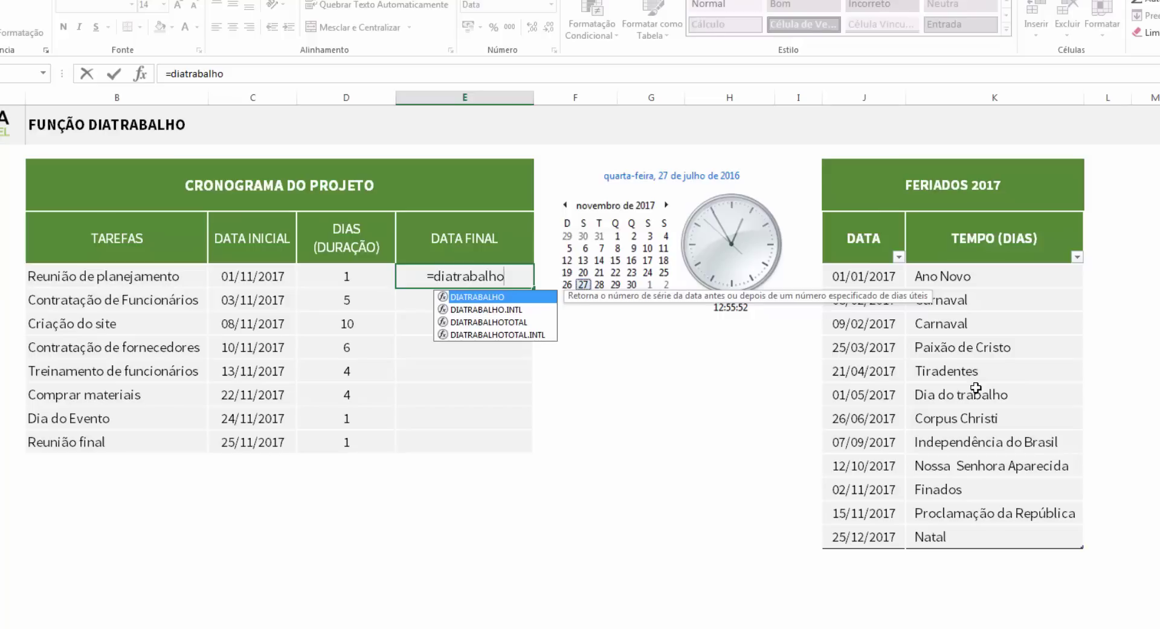
key(Tab)
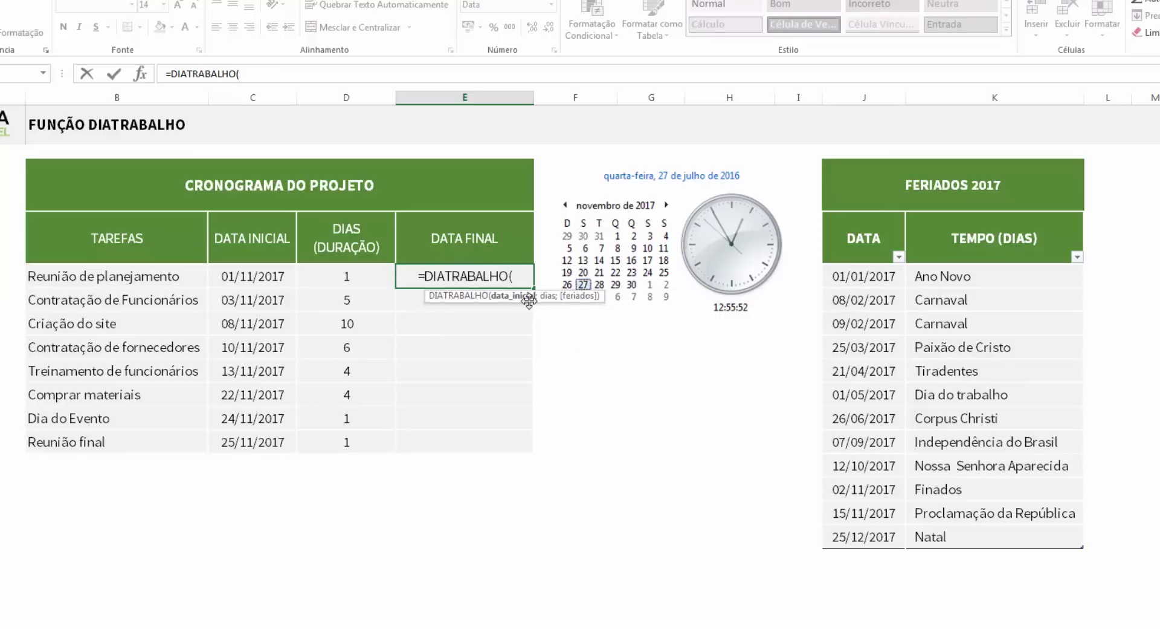
click(266, 278)
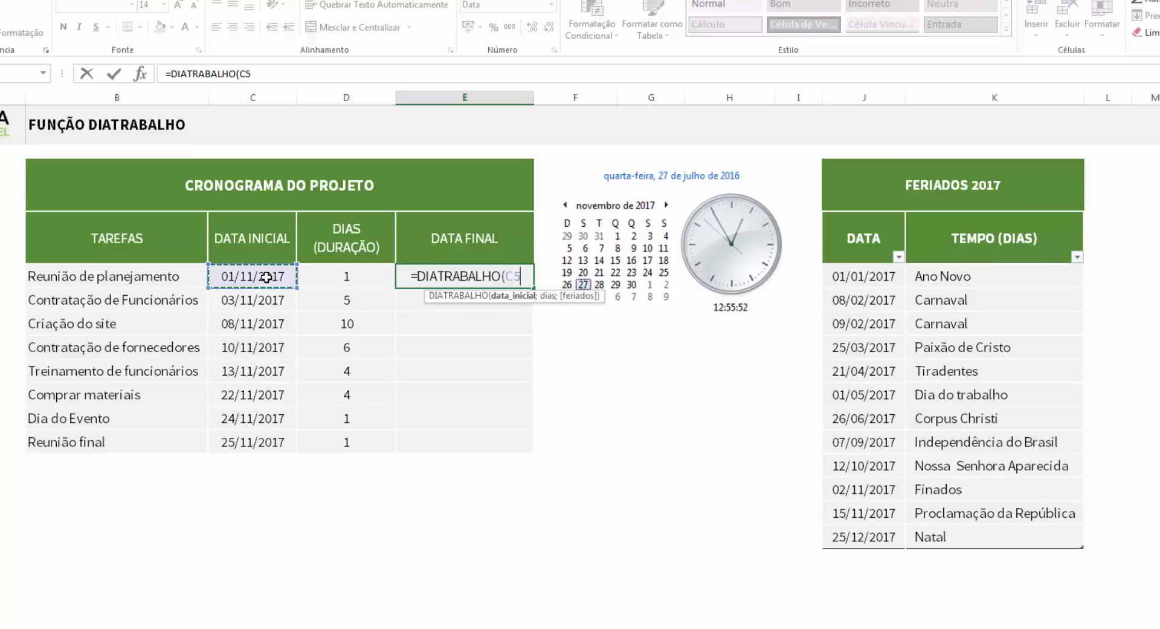
text(;)
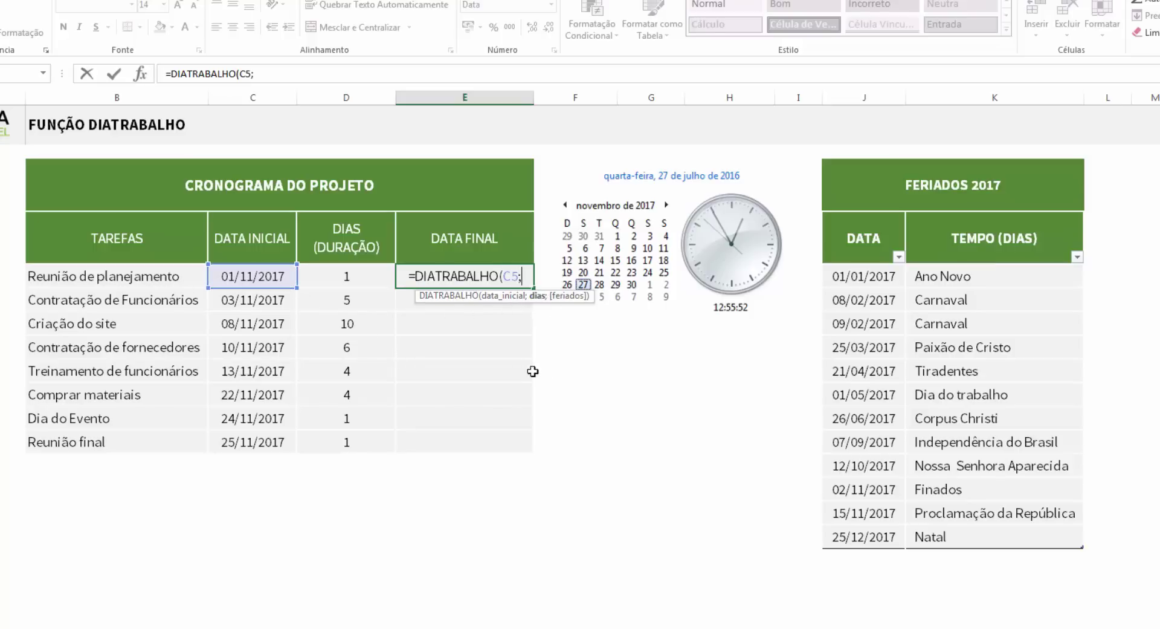
click(336, 276)
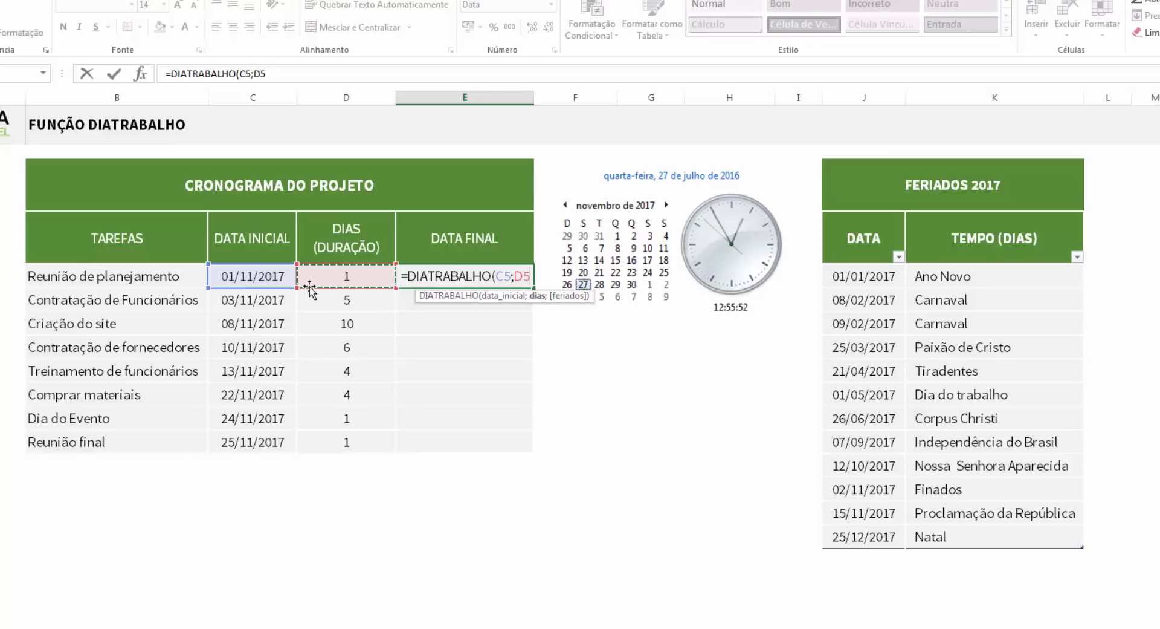
text(;)
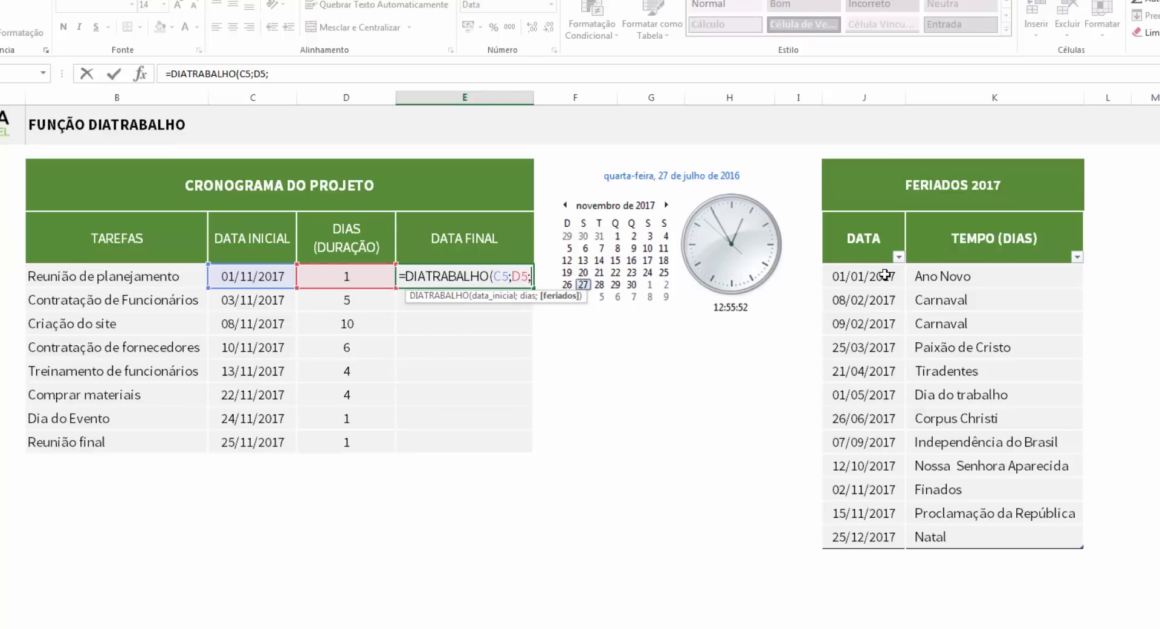
drag(866, 276, 871, 531)
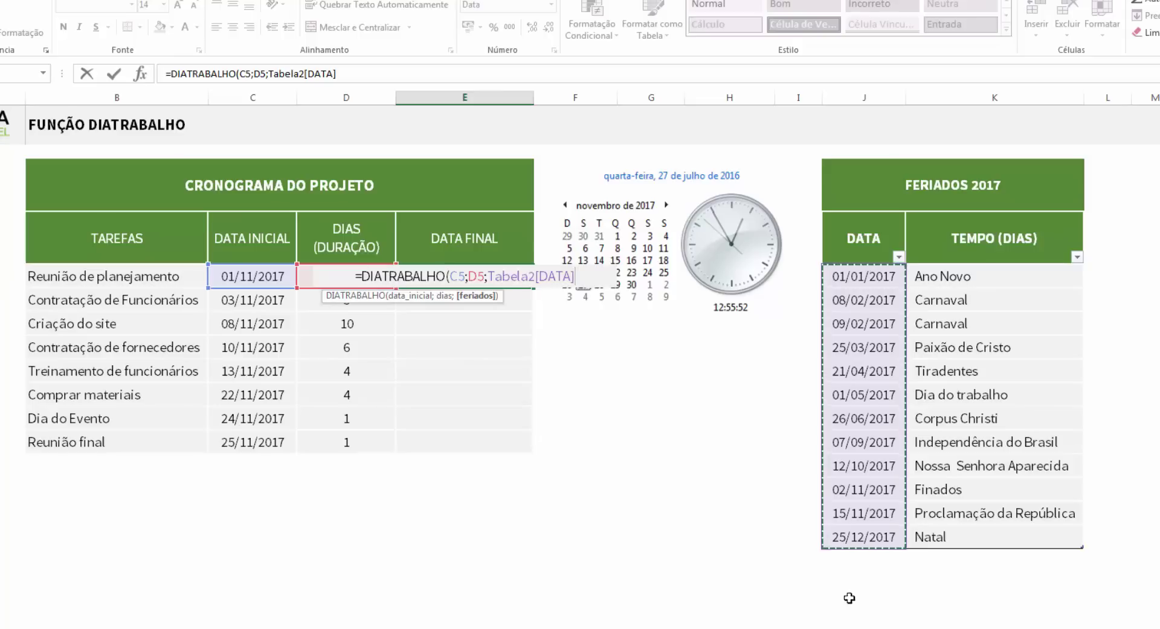
text())
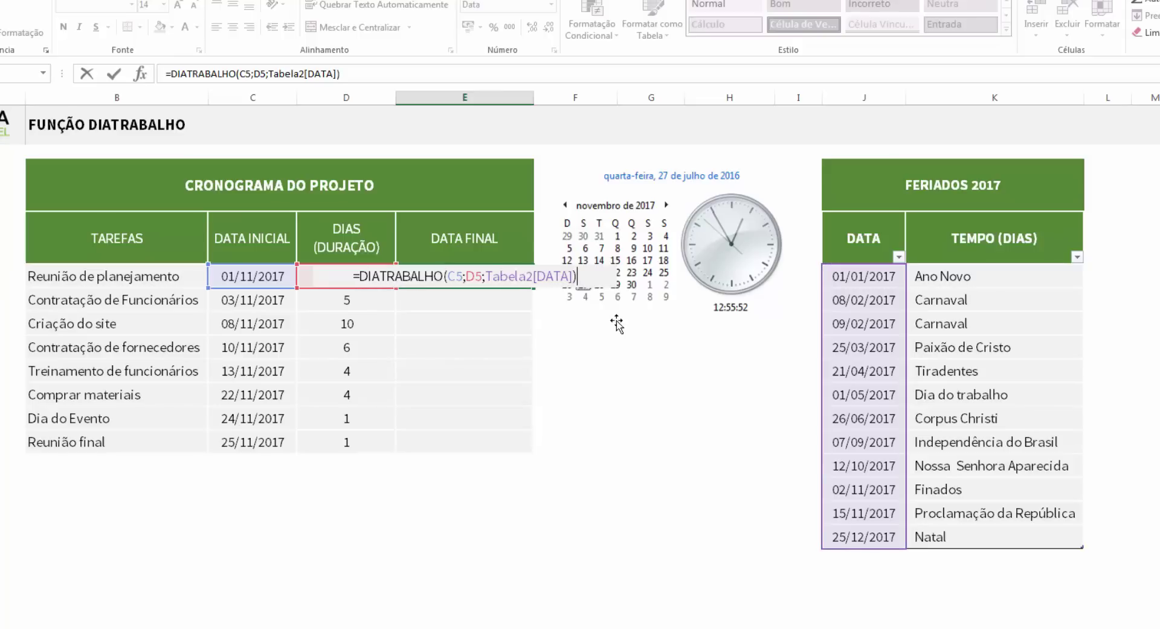
key(Return)
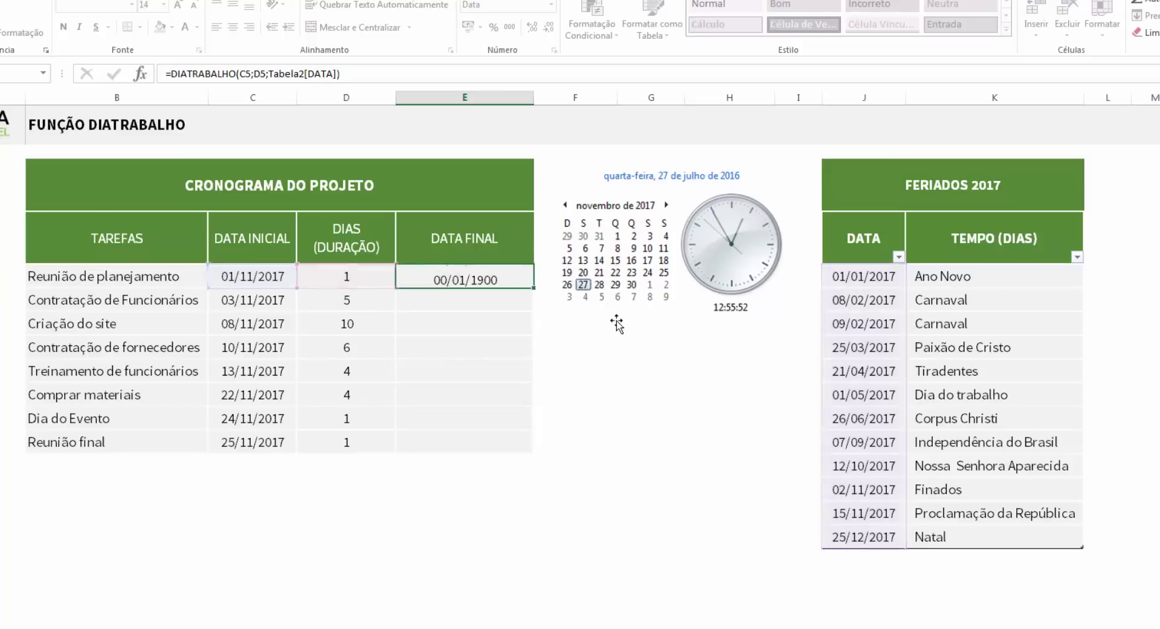
Step: Fill the final-date formula from E5 down to E12 for all remaining tasks
click(513, 277)
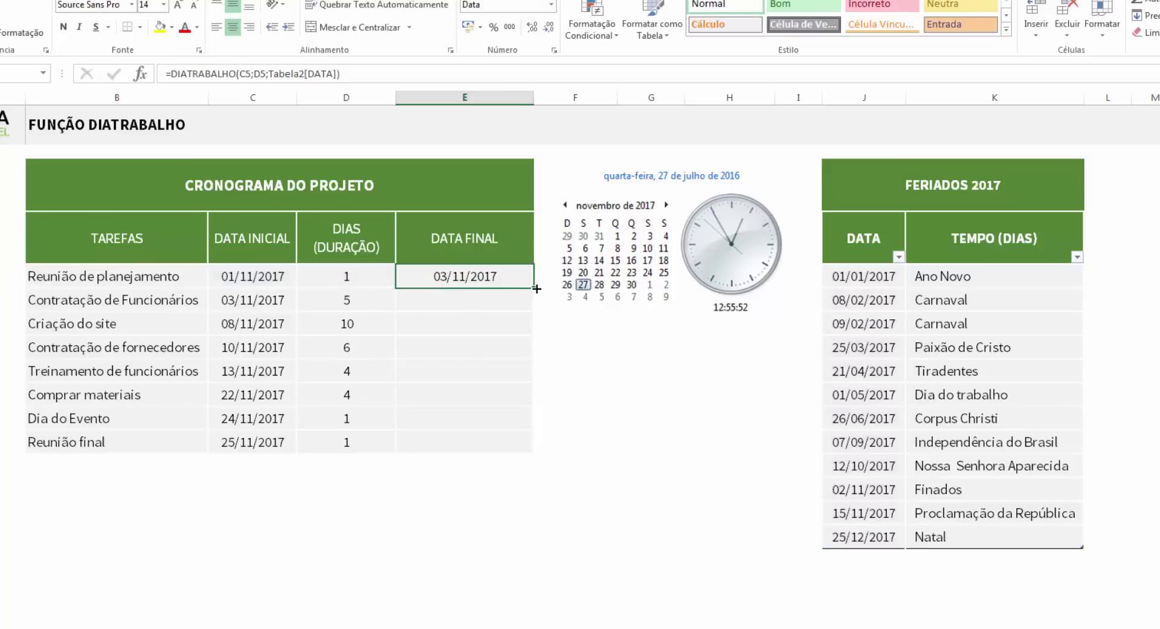
drag(534, 288, 518, 445)
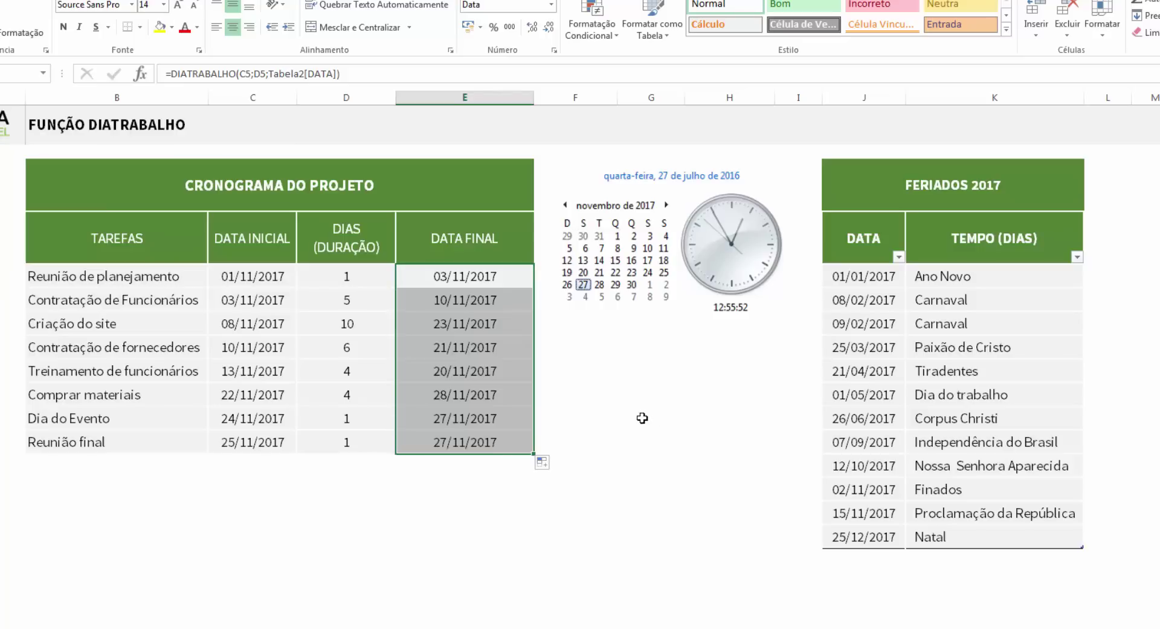
click(640, 419)
Step: Nudge the calendar and clock picture slightly down and toward the project schedule
click(240, 274)
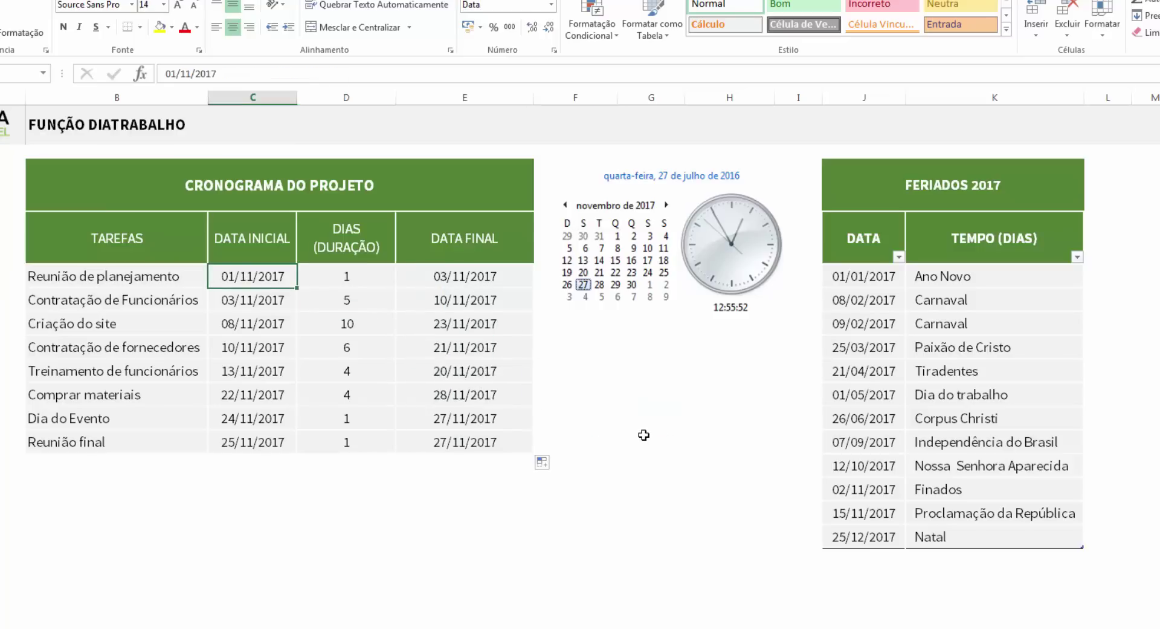
drag(699, 283, 694, 286)
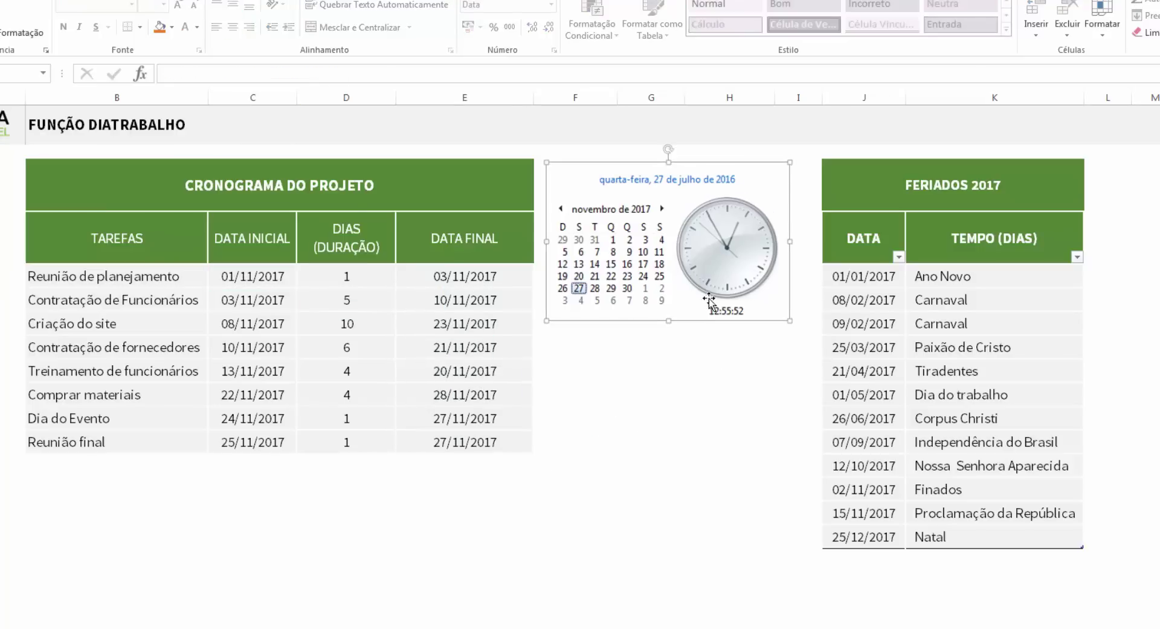
click(746, 422)
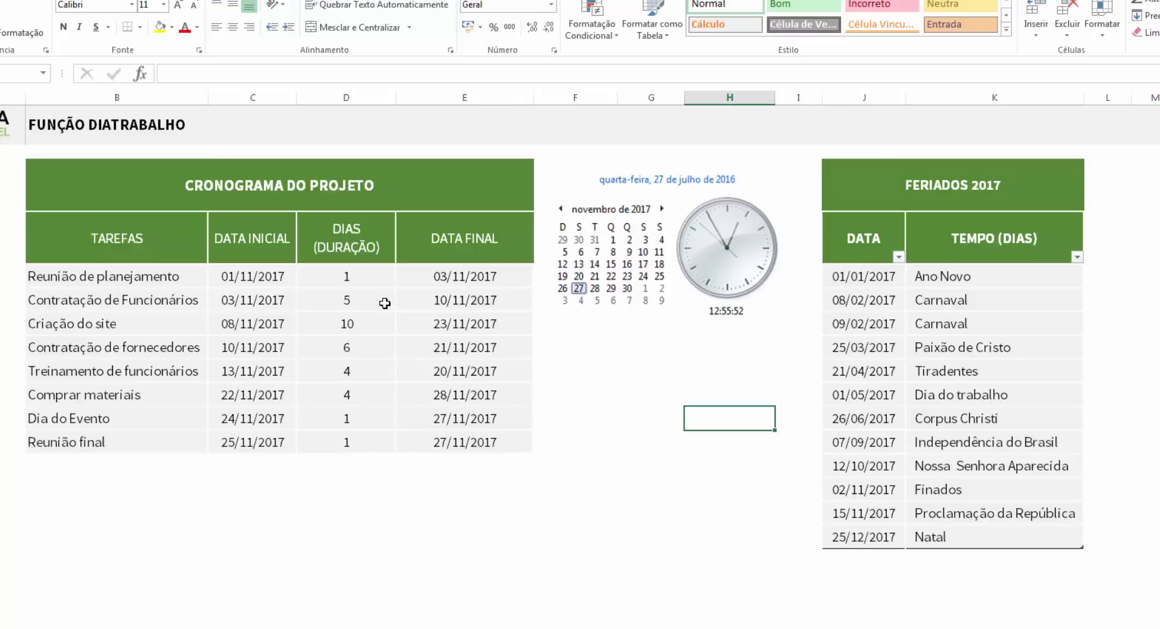
Step: Set the planning meeting's duration in D5 to 0 days and check its final date in E5
click(380, 278)
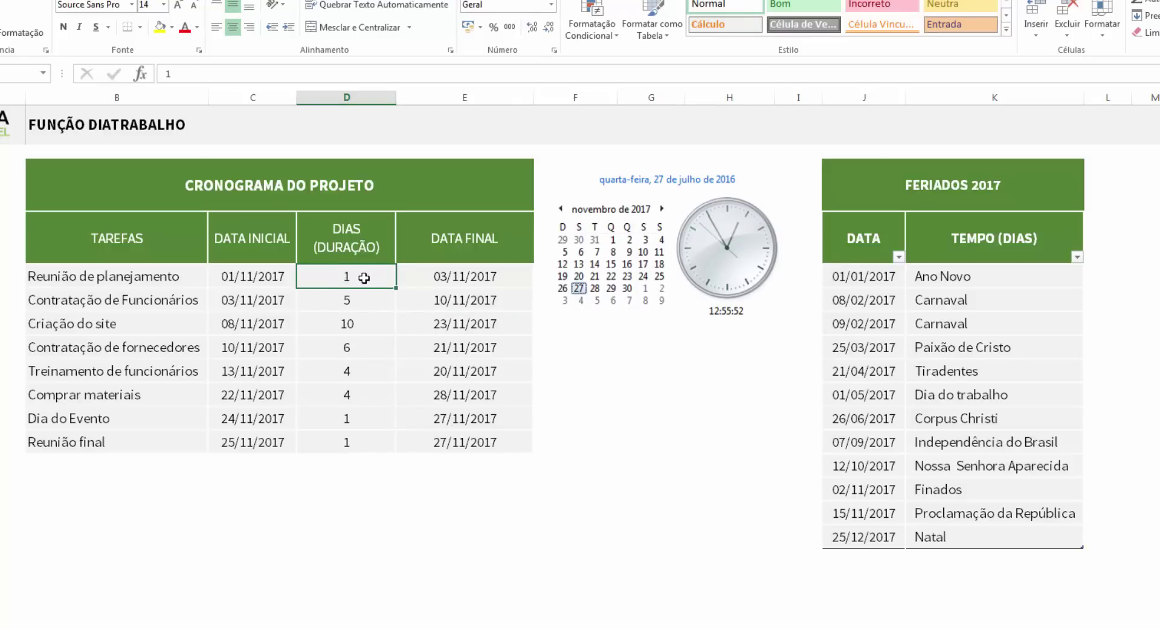
click(247, 273)
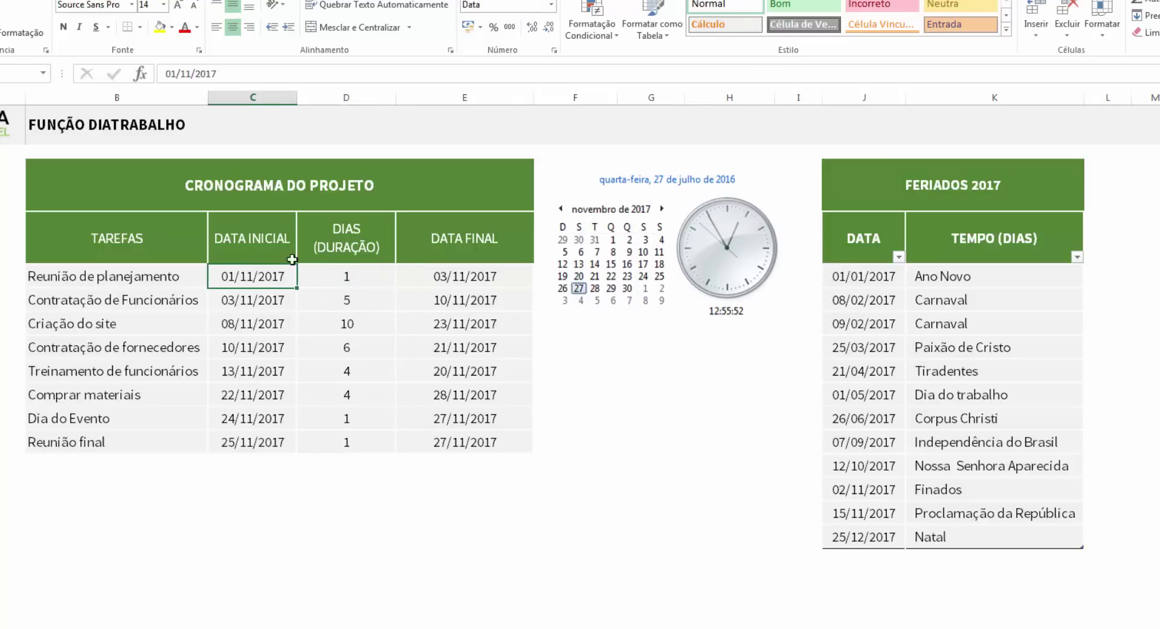
click(359, 276)
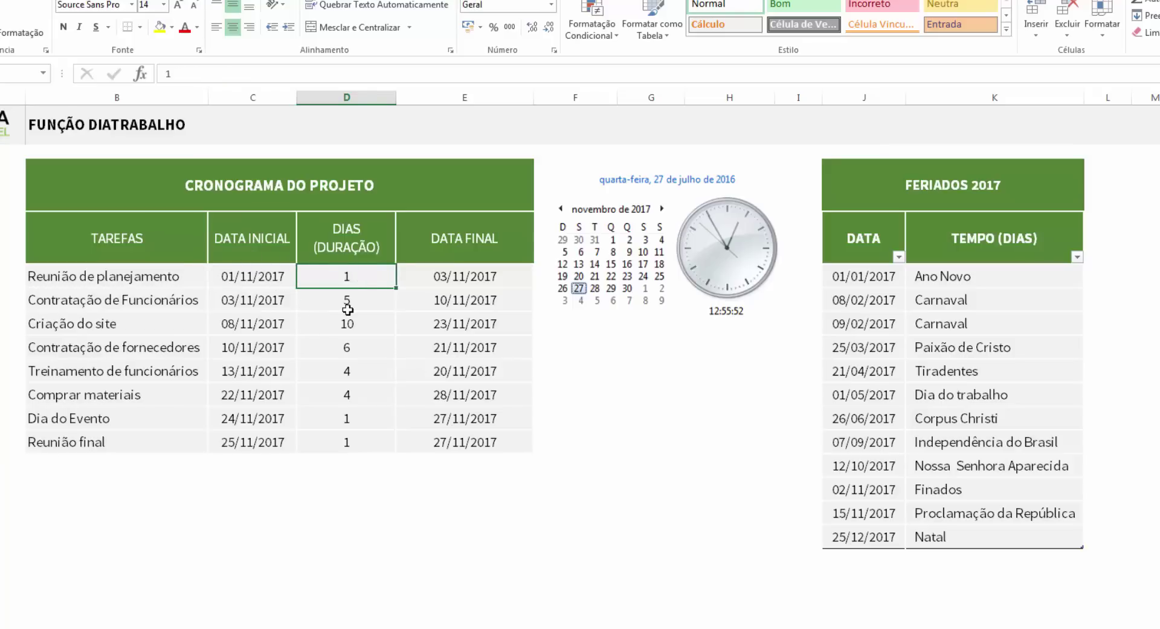
text(0)
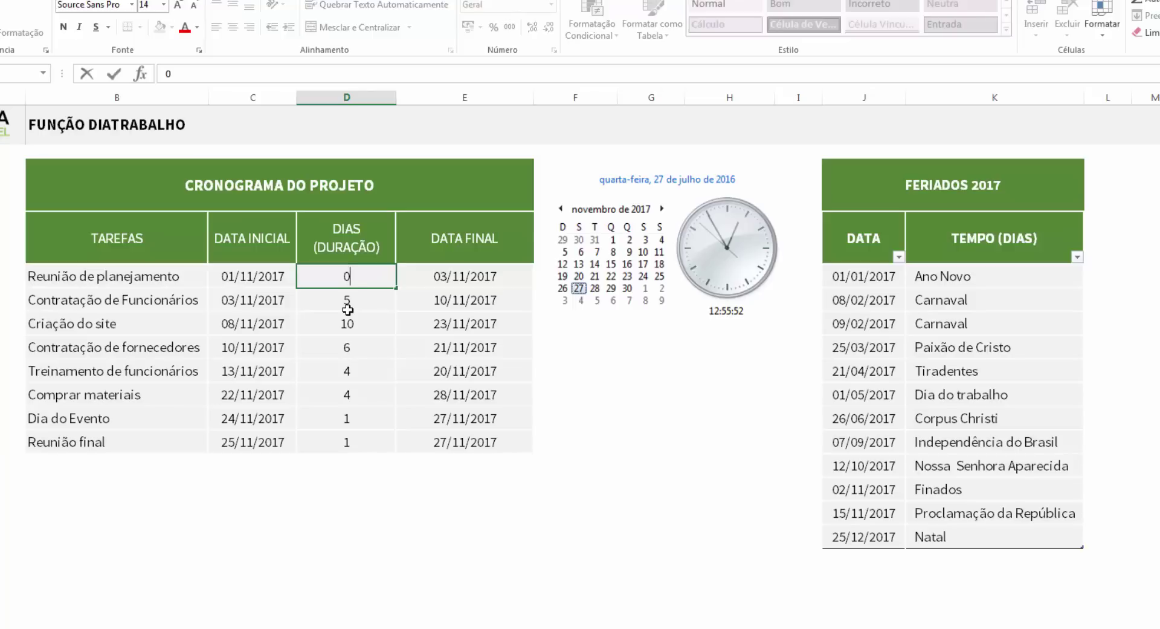
click(347, 310)
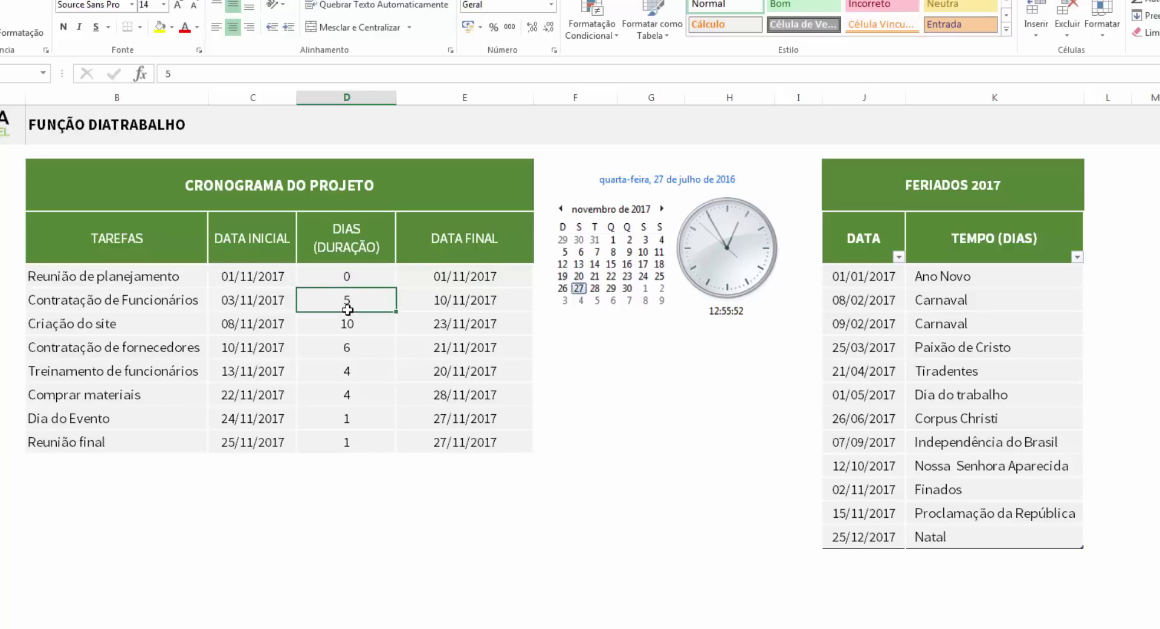
click(326, 278)
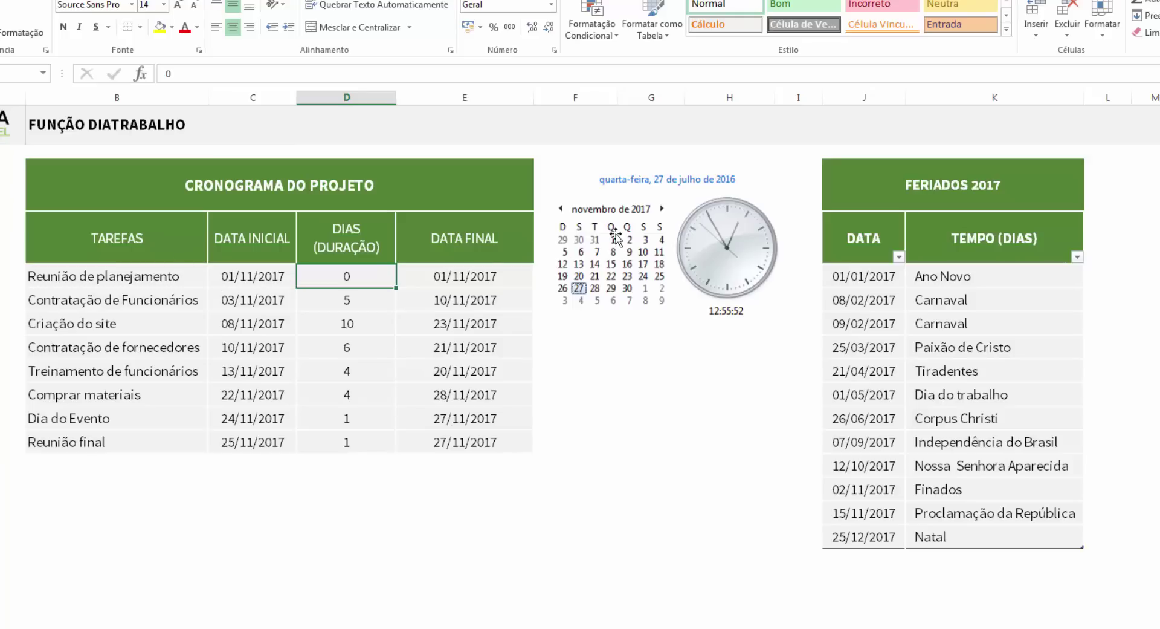
click(505, 273)
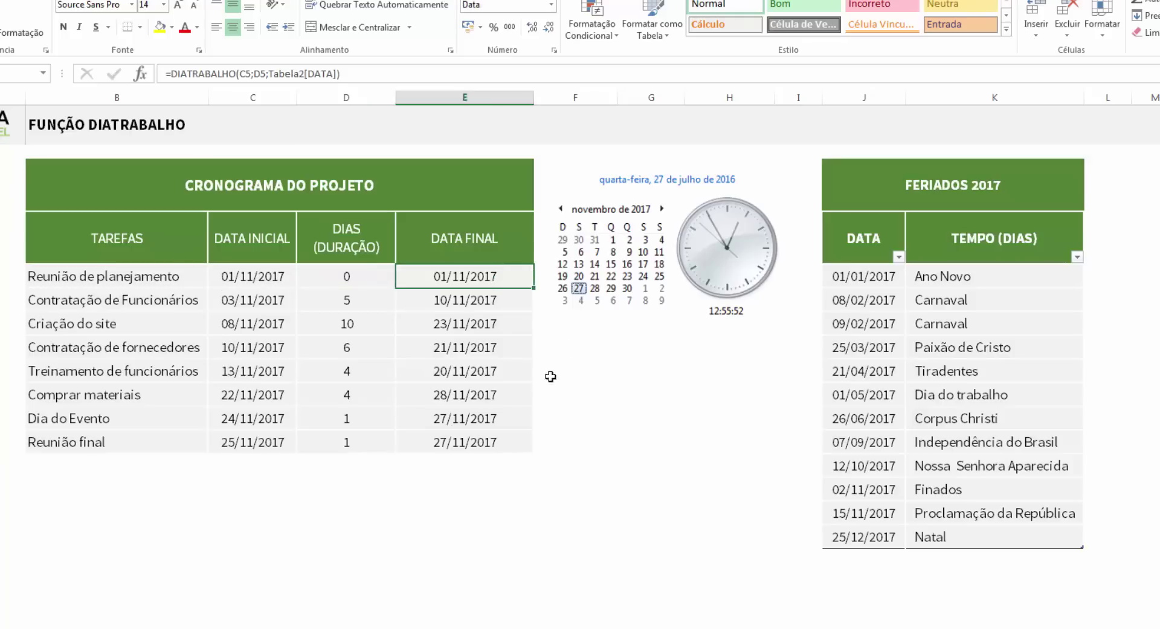
Step: Set the planning meeting's duration in D5 to 2 days
click(376, 280)
text(2)
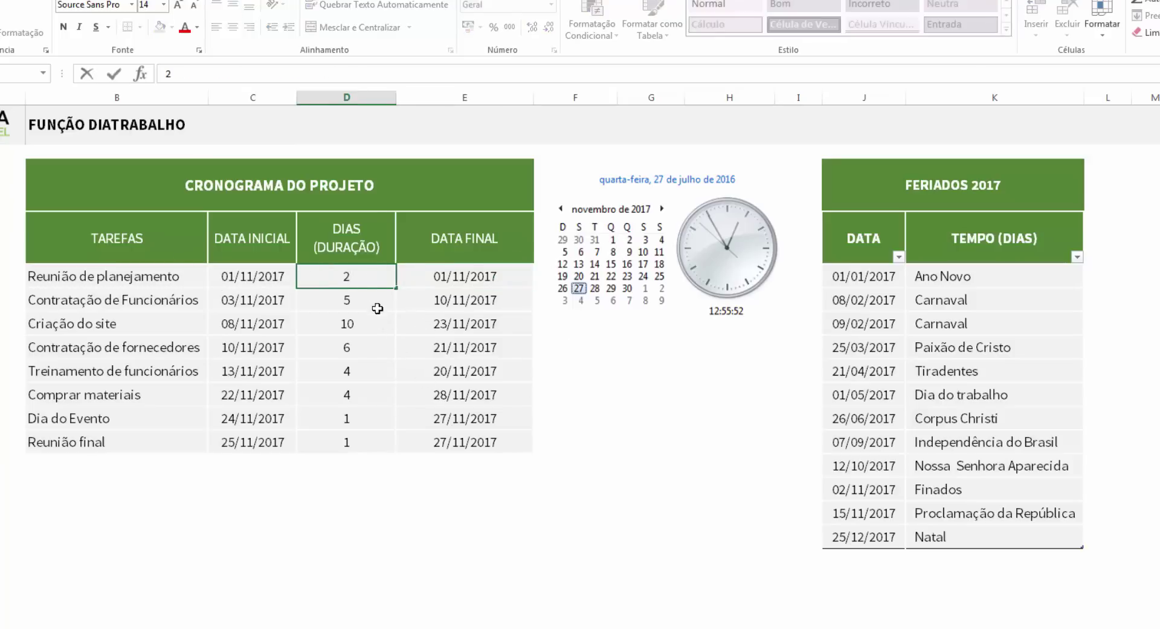
key(Return)
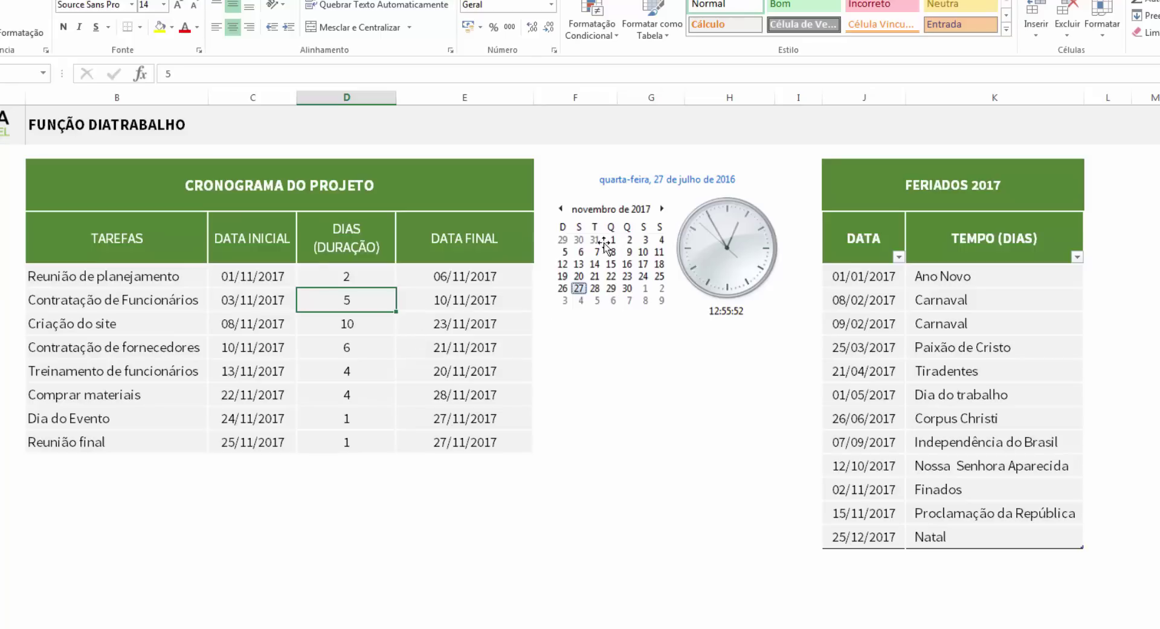
Step: Check the planning meeting's final date against its duration, the Finados holiday and the November calendar
click(368, 278)
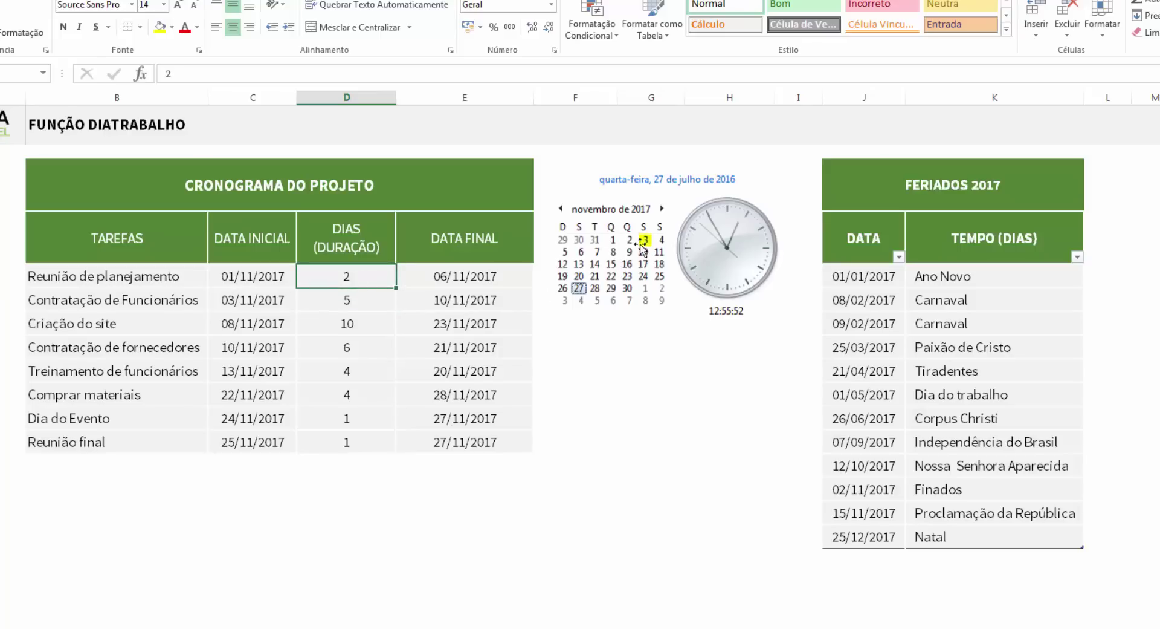
drag(859, 492, 934, 491)
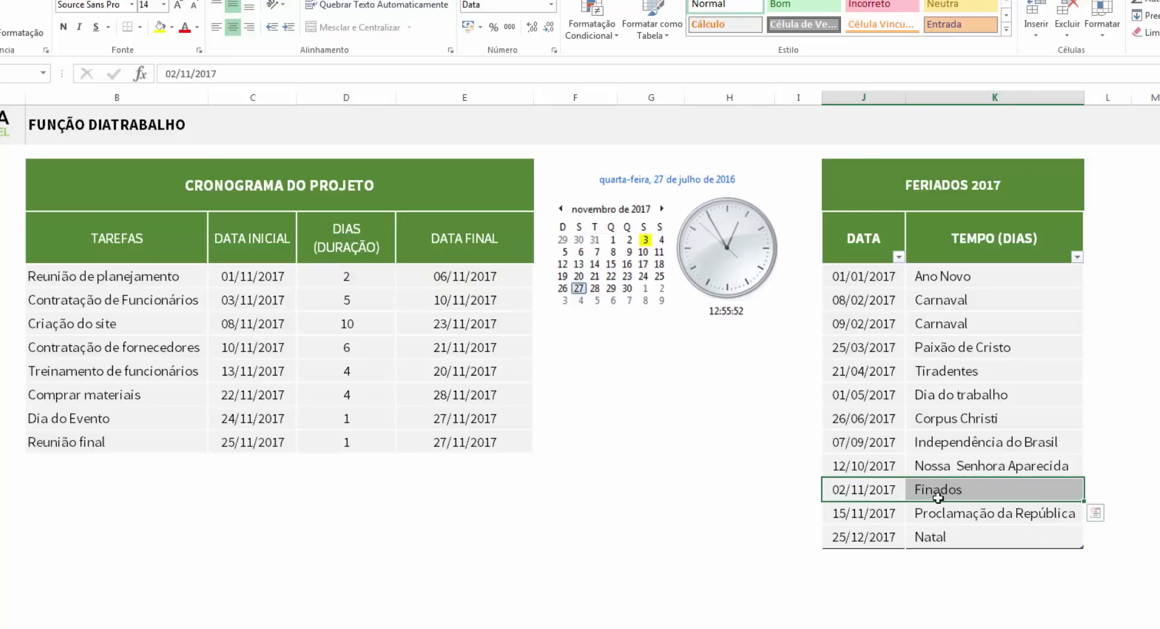
drag(876, 491, 942, 489)
click(582, 252)
click(393, 280)
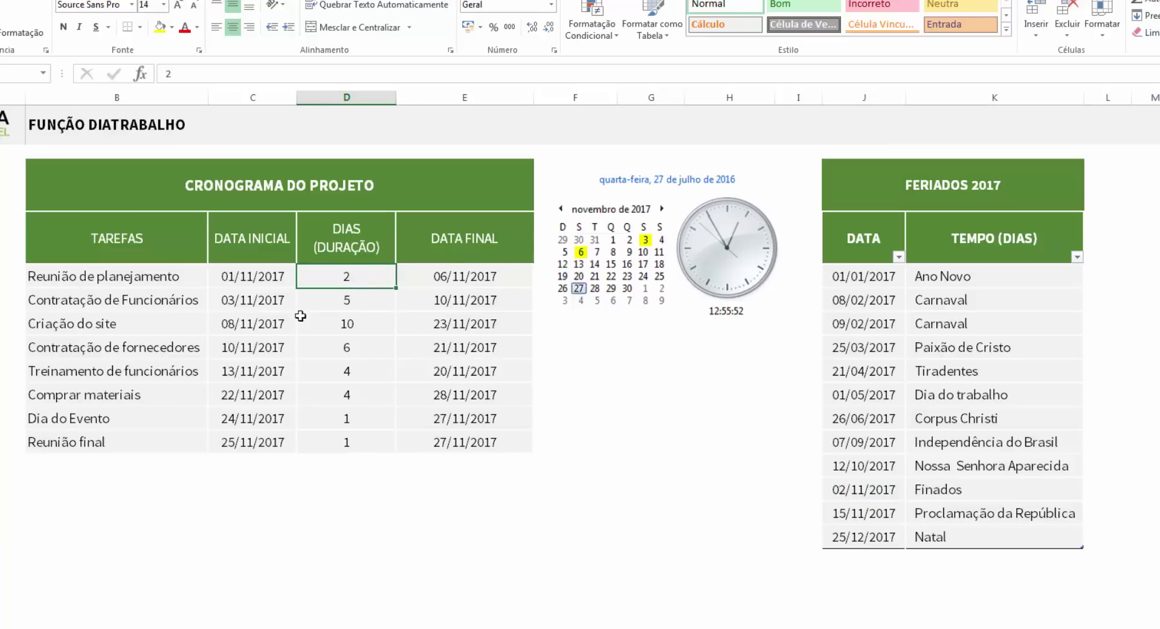
click(453, 275)
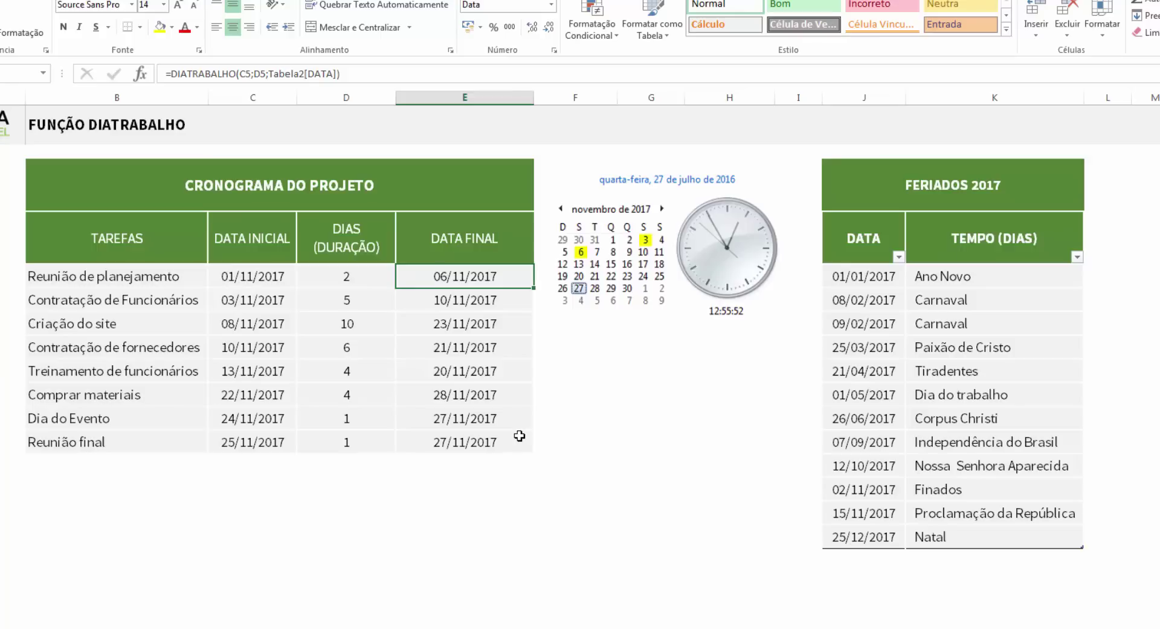
Step: Check the Treinamento de funcionários final date against its start date, duration and the Proclamação da República holiday, and inspect the event day's formula
click(259, 306)
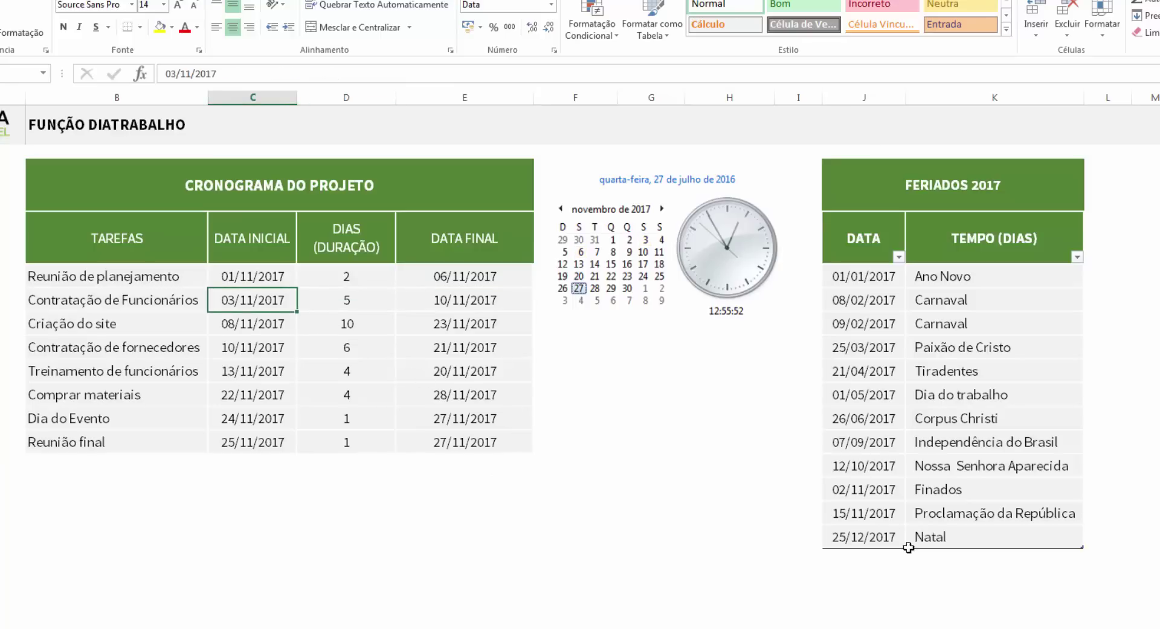
drag(874, 512, 940, 513)
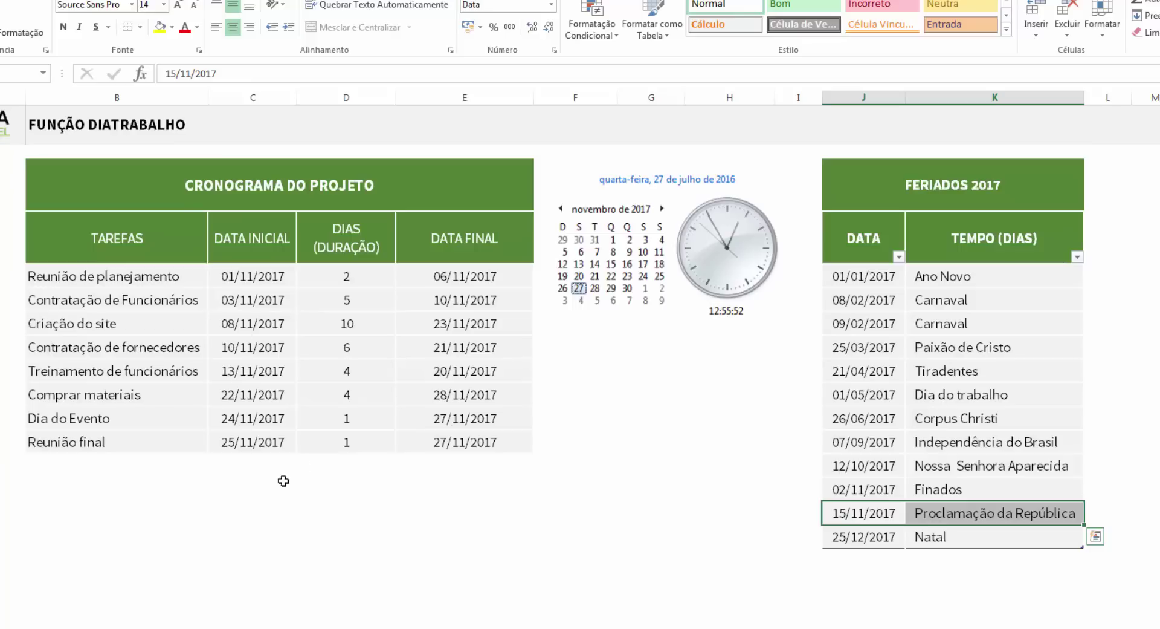
click(264, 371)
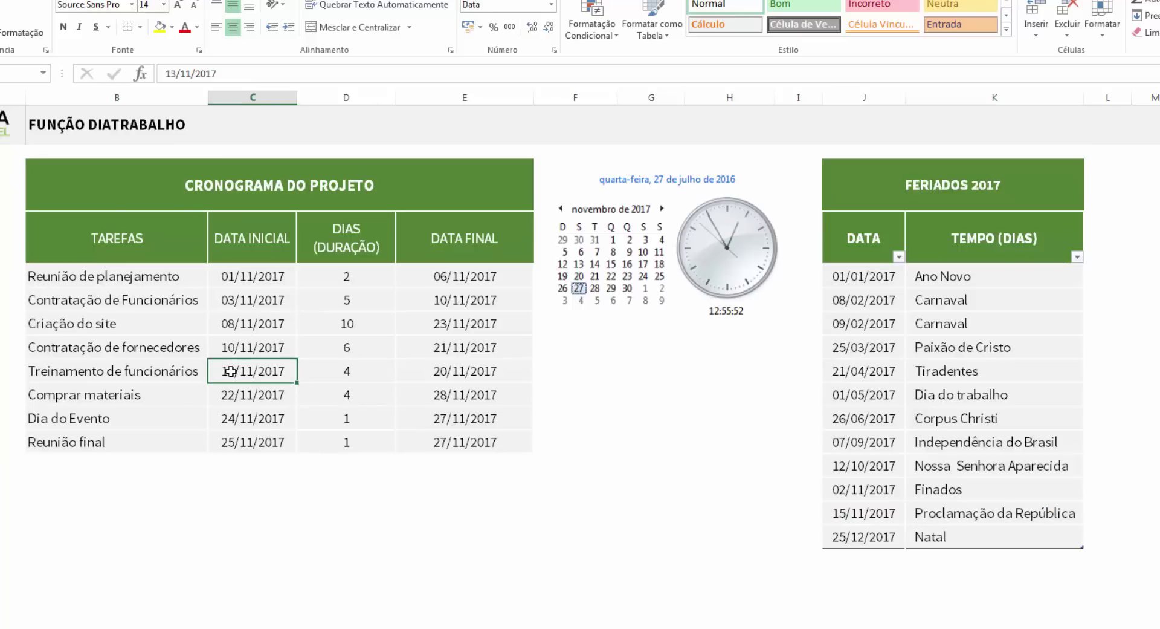
click(81, 377)
click(264, 380)
click(323, 371)
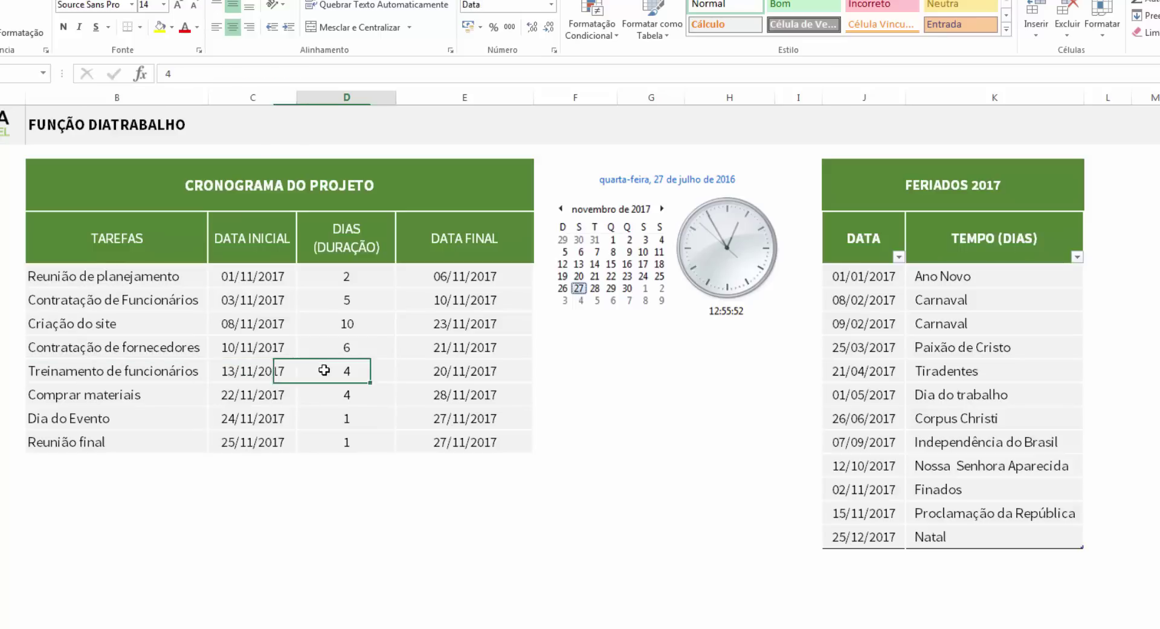
click(446, 379)
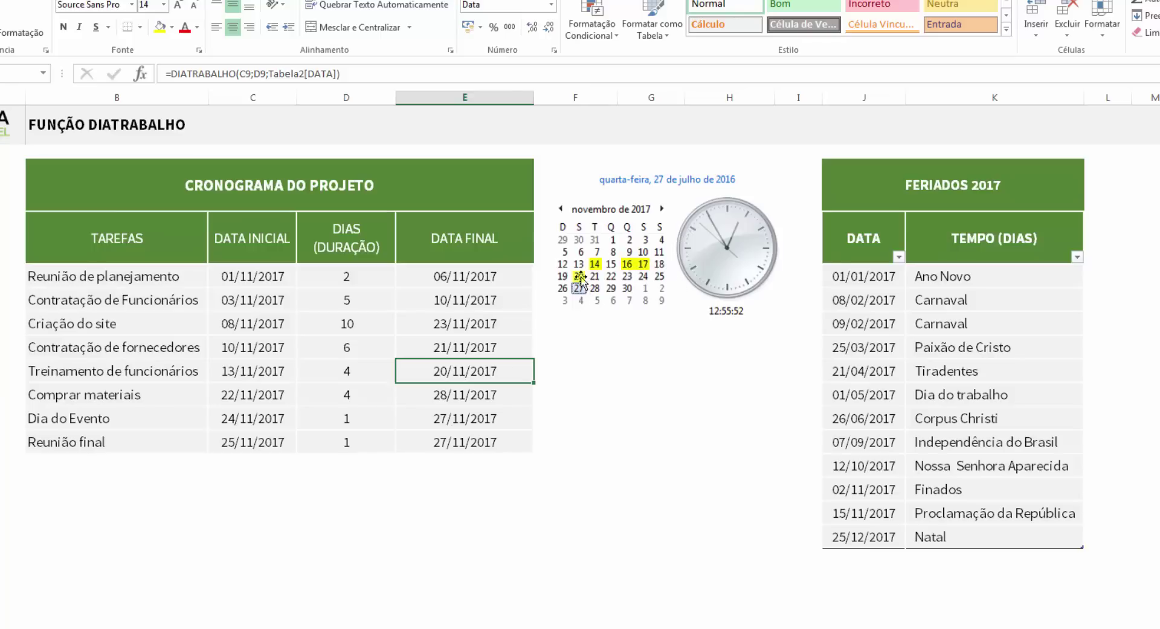
click(487, 424)
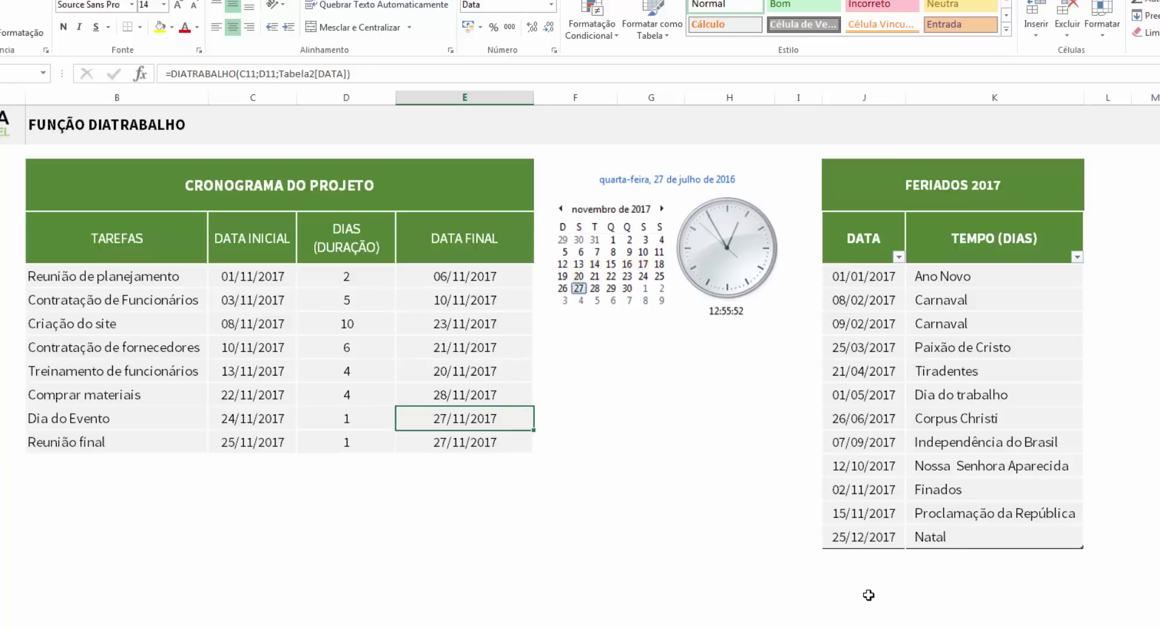
Step: Add the date 16/11/2017 in a new row below Natal in the FERIADOS 2017 table
click(870, 565)
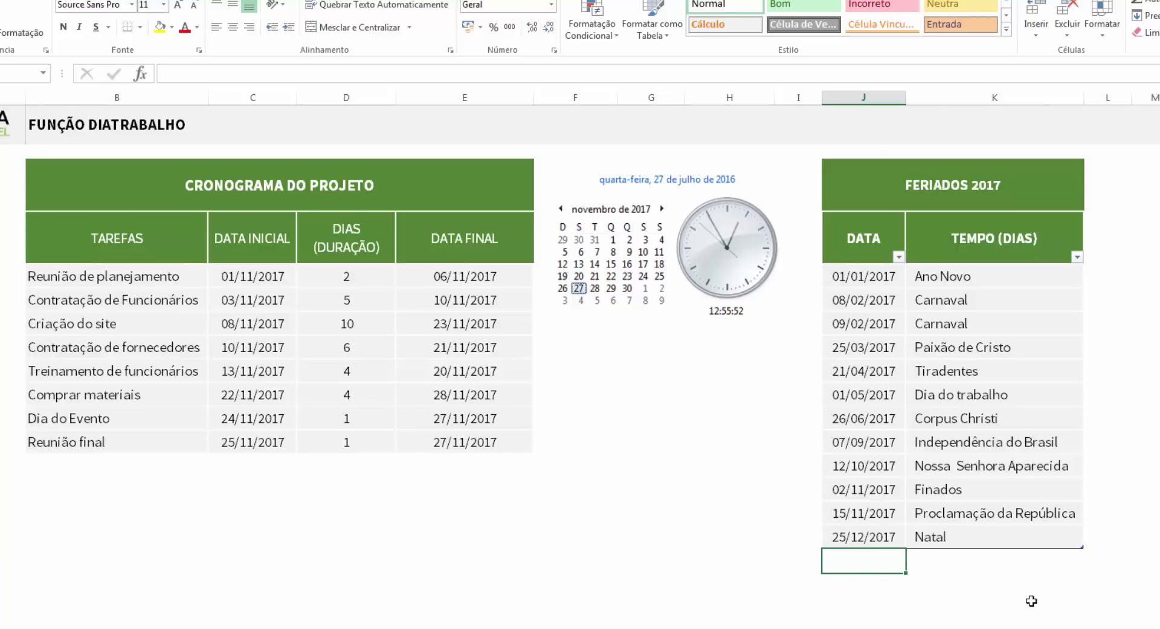
text(16/11/2)
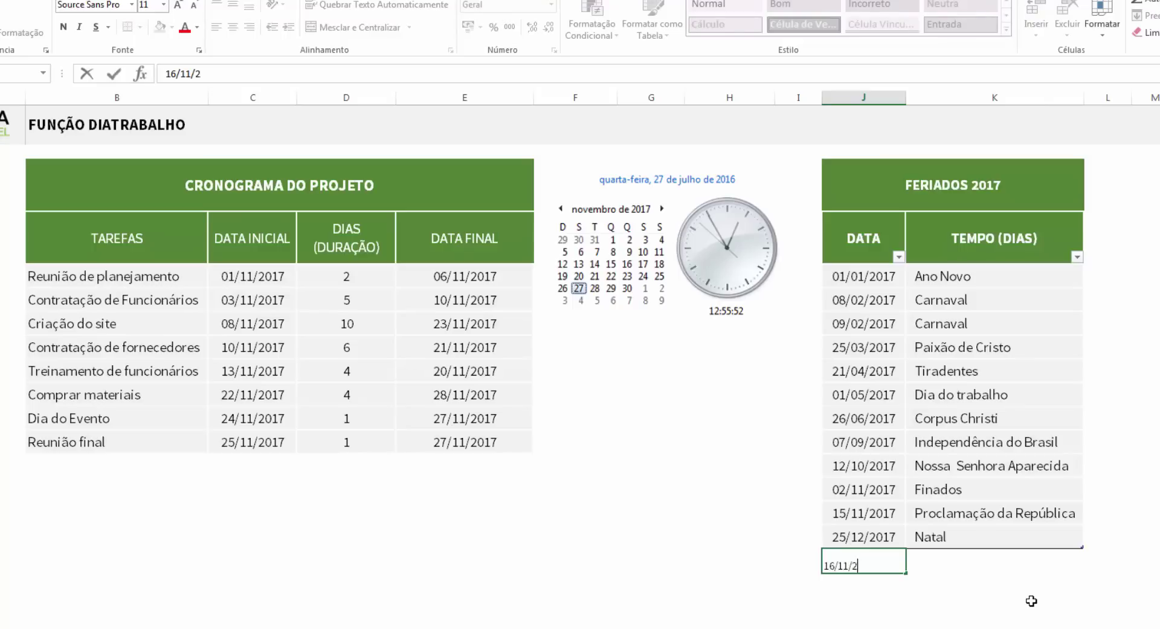
text(917)
key(Tab)
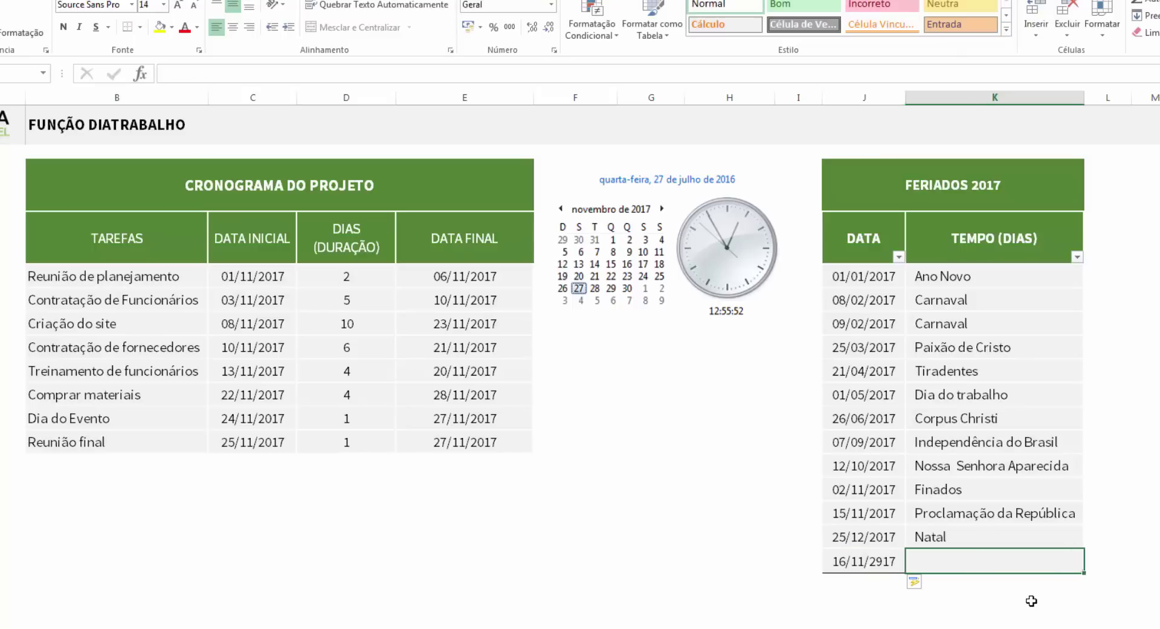
key(Left)
key(F2)
key(Left)
key(Left)
key(BackSpace)
text(0)
key(Tab)
Step: Name the 16/11/2017 holiday Feriado da Cidade
text(Feriad)
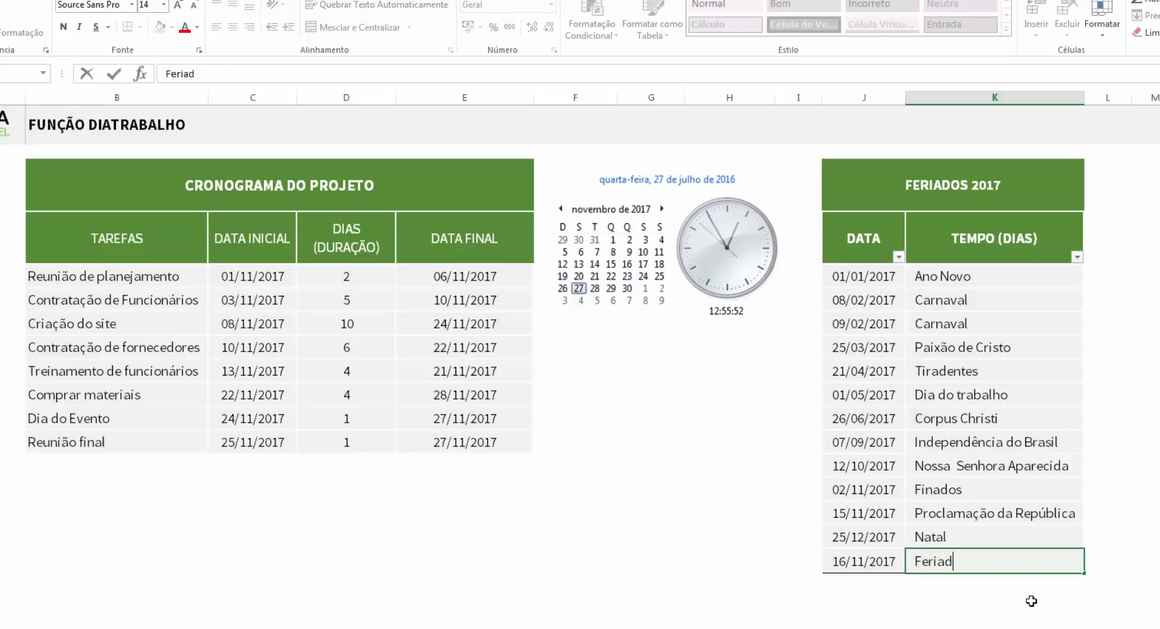
text(o da Cidade)
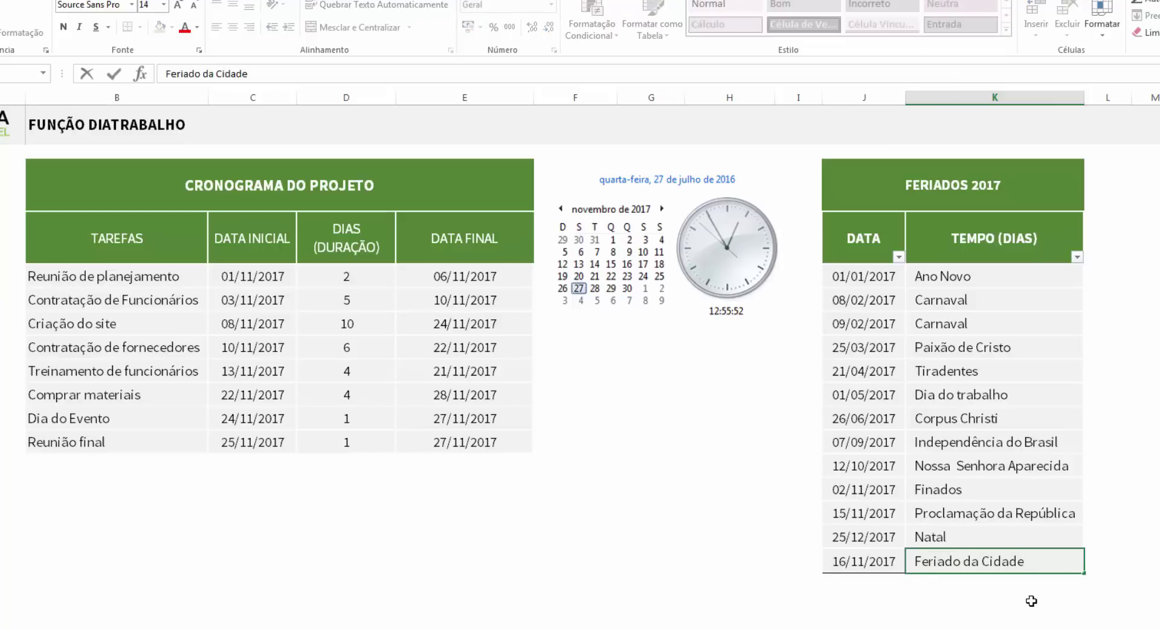
key(Return)
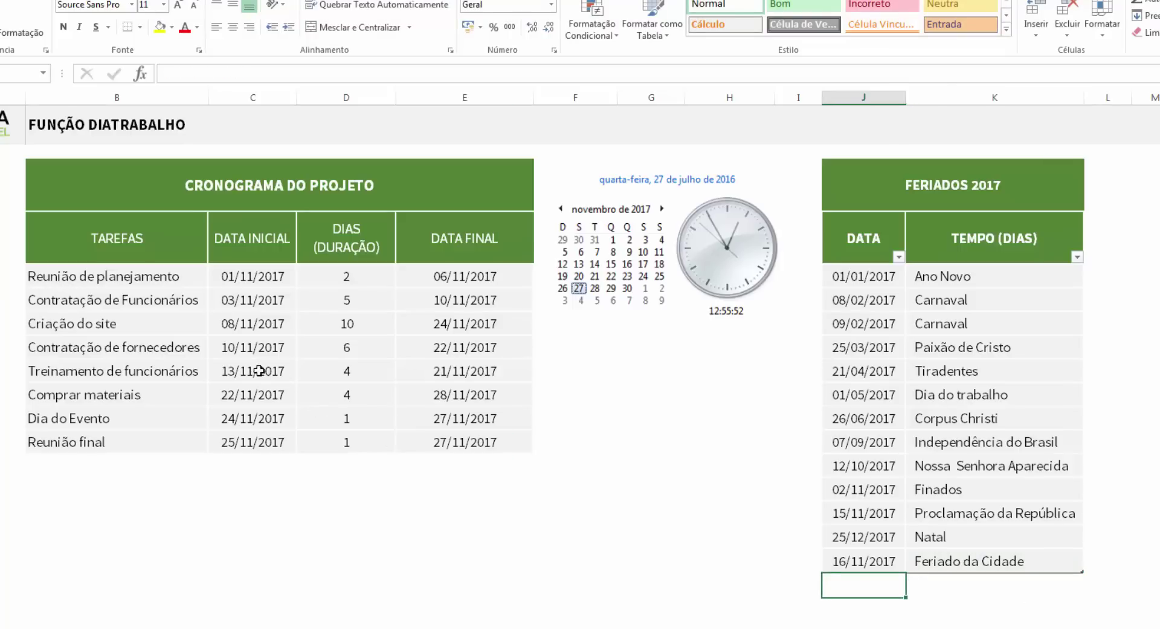
Step: Check the Treinamento de funcionários row's start date, duration and final date against the added holiday and the November calendar
drag(259, 371, 458, 380)
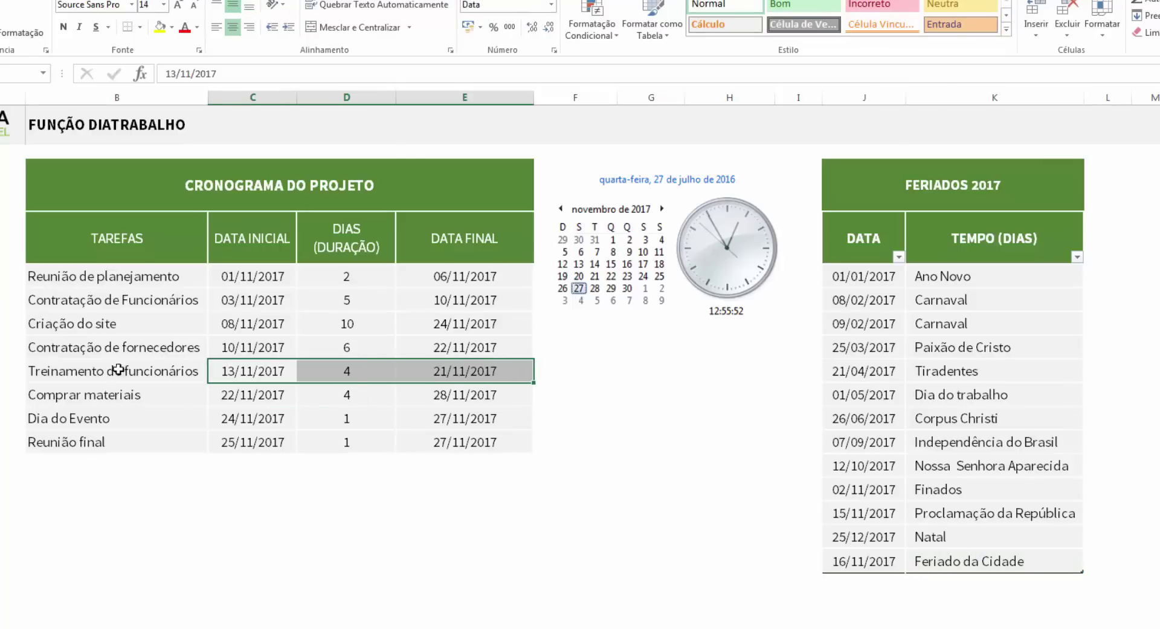
drag(113, 373, 441, 385)
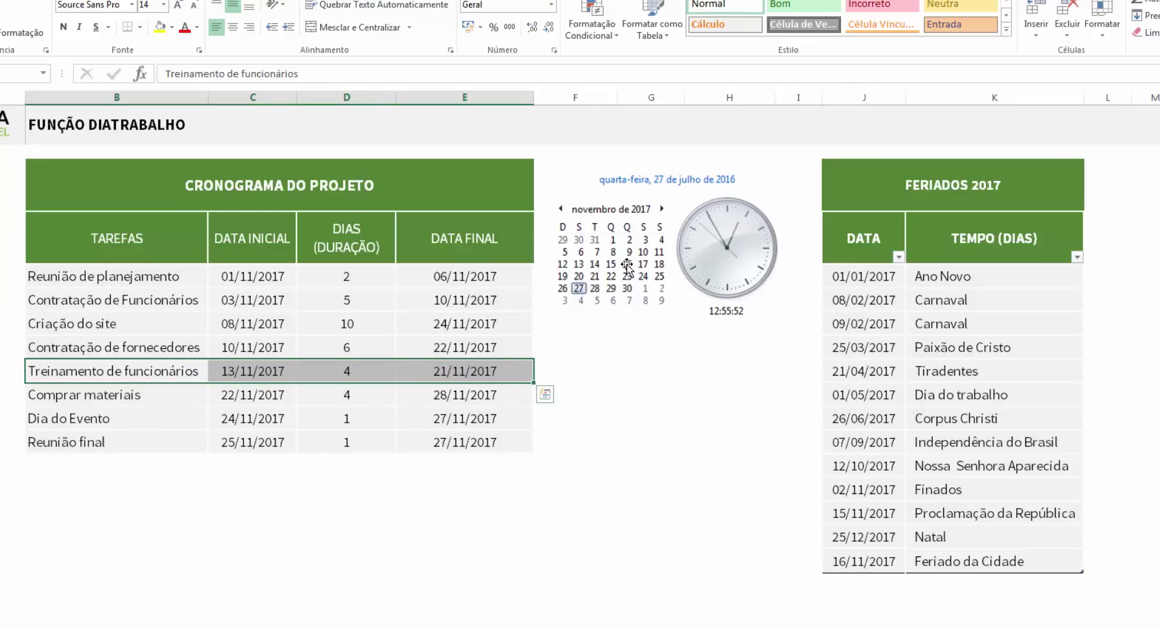
Step: Clear the Feriado da Cidade date to test its effect on the final dates, and undo the deletion
click(857, 561)
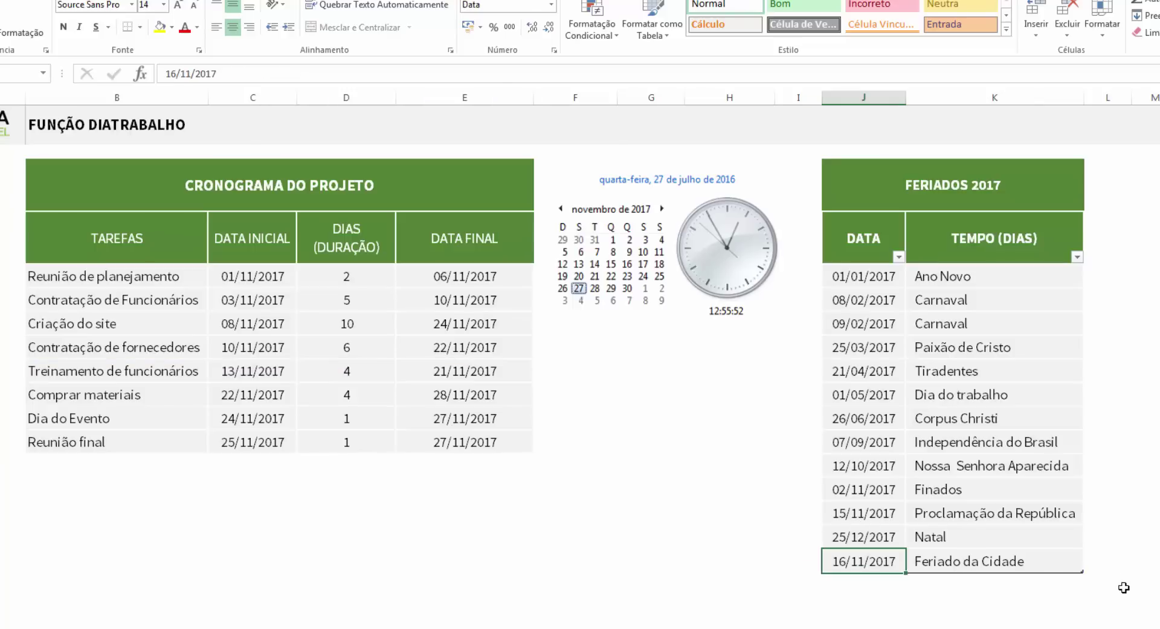
key(Delete)
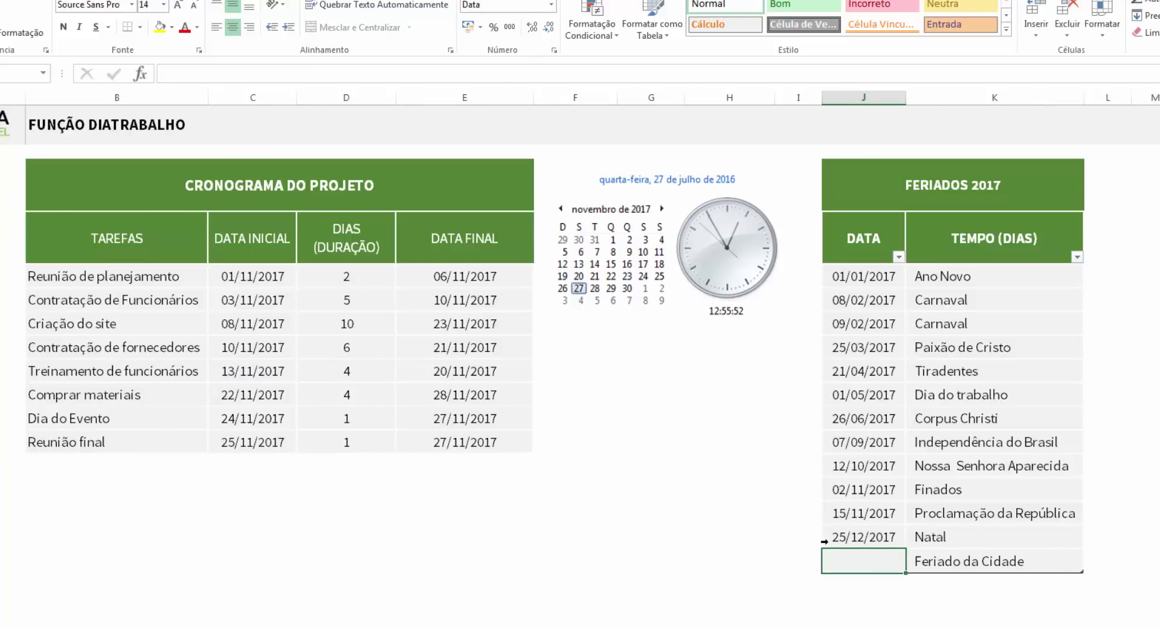
key(ctrl+z)
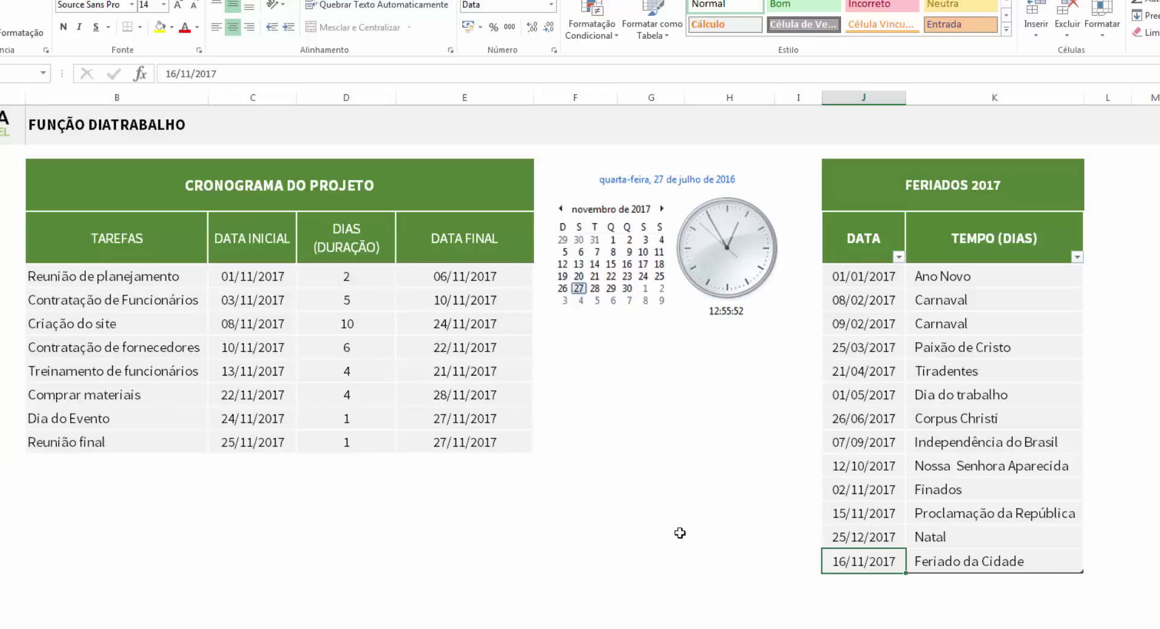
Step: Inspect the Criação do site final date formula in E7 and the holiday range it references, leaving the formula as it is
click(886, 389)
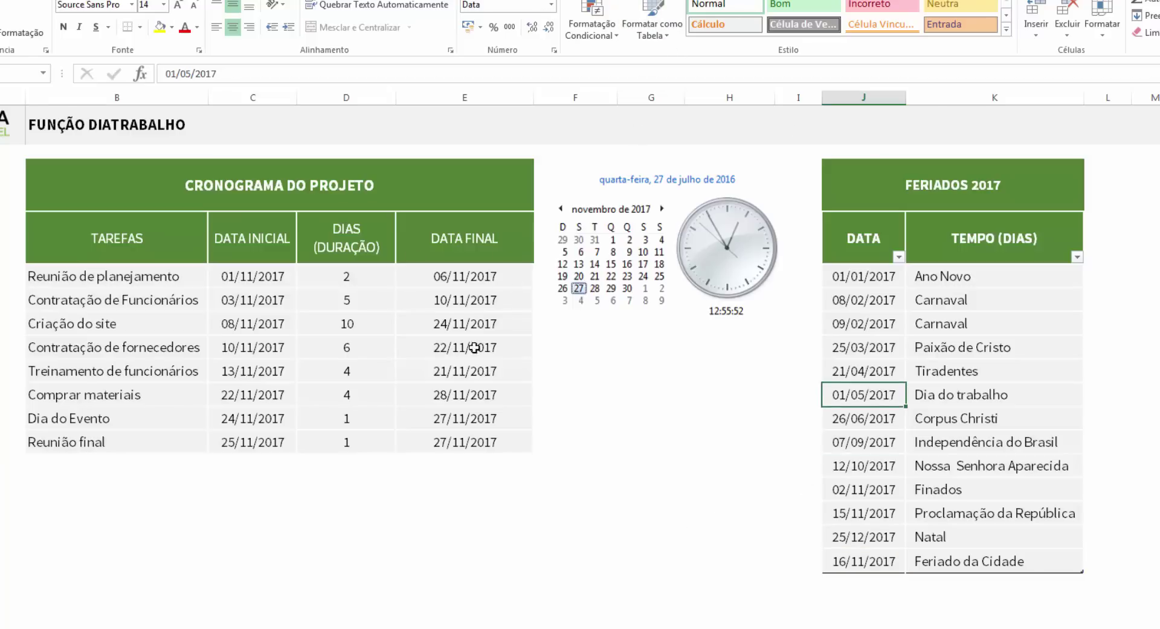
click(462, 331)
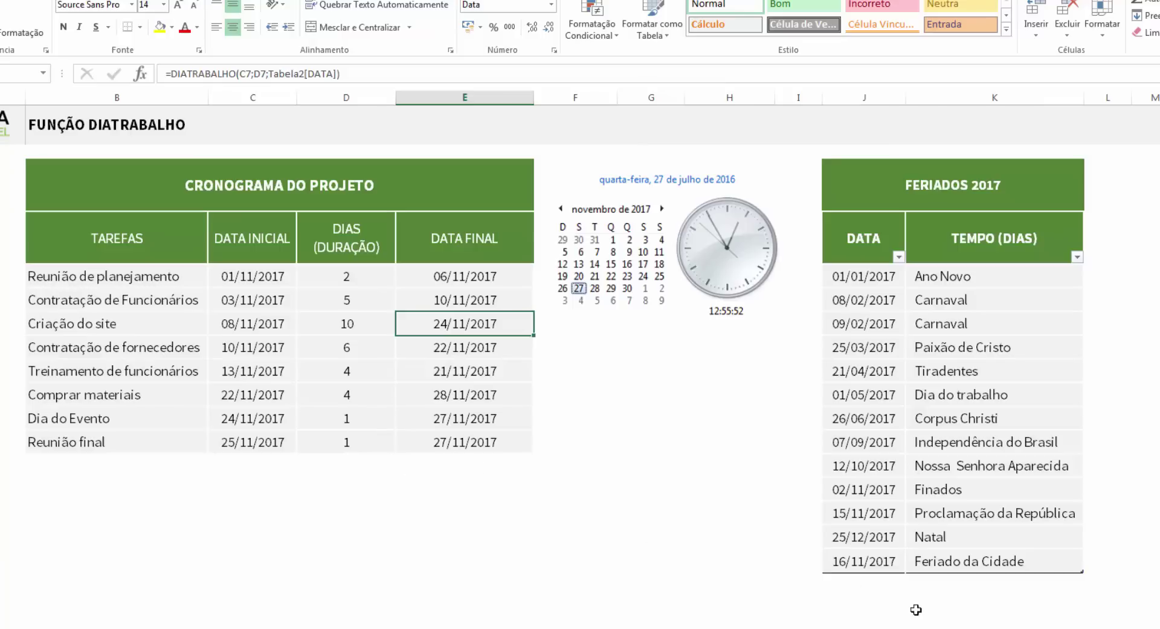
click(362, 71)
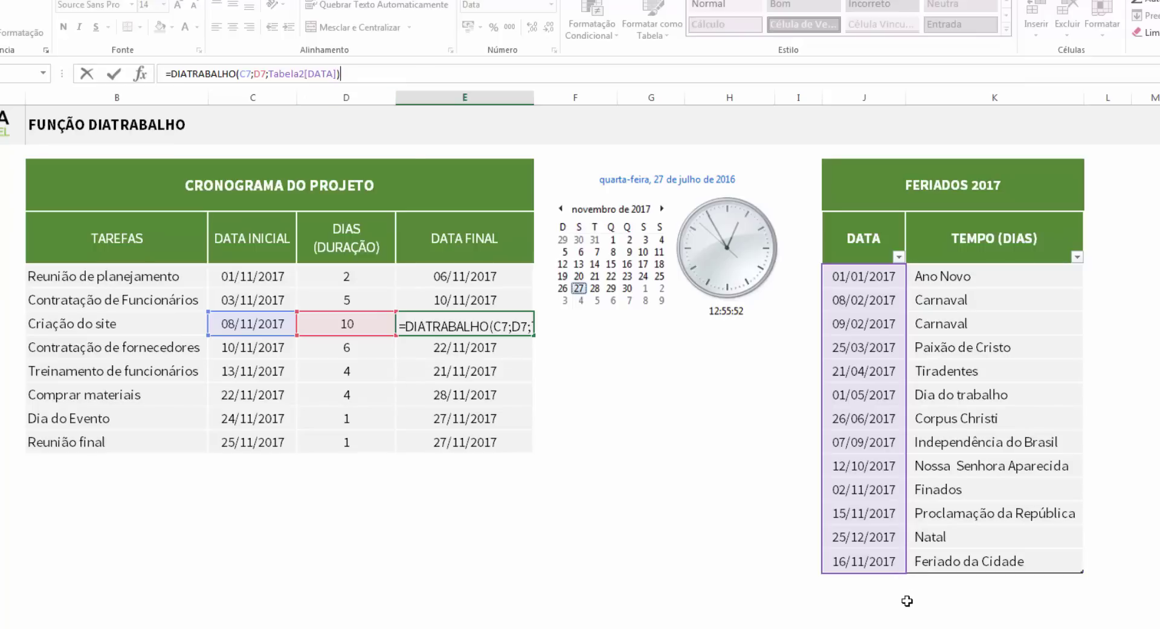
key(Return)
click(506, 323)
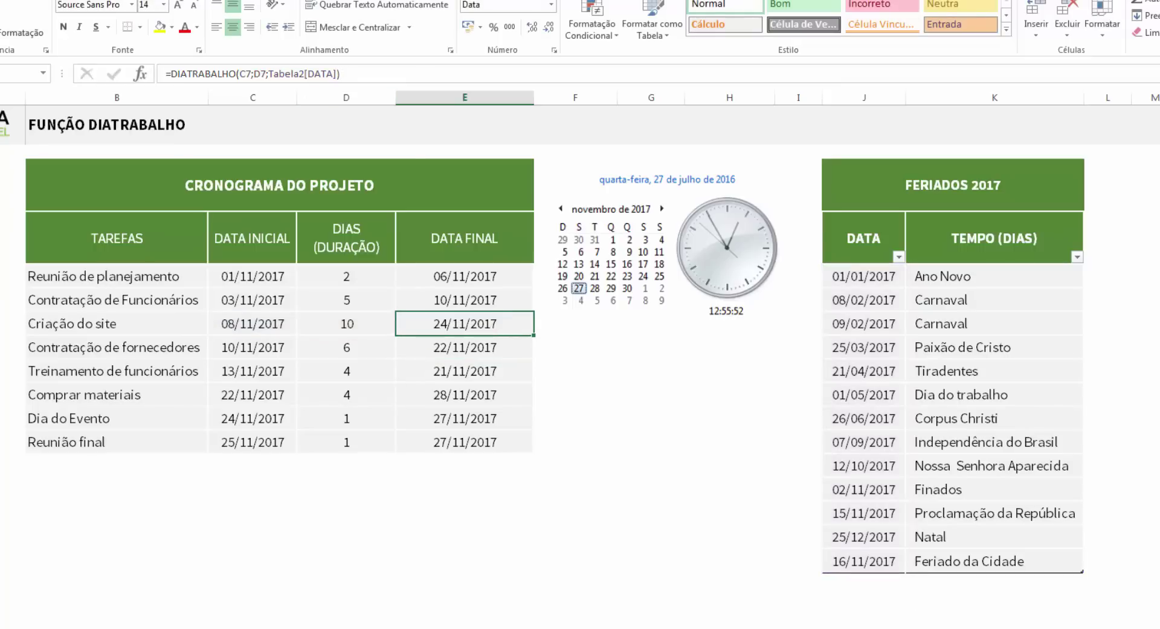